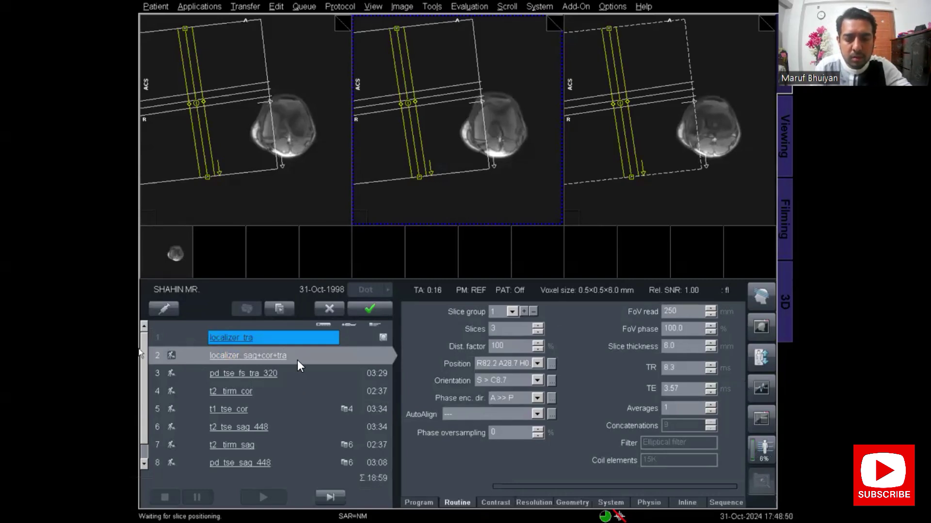
Step: Center the crossing slice groups of localizer_sag+cor+tra on the knee in the transverse localizer images
mouse_move(509, 335)
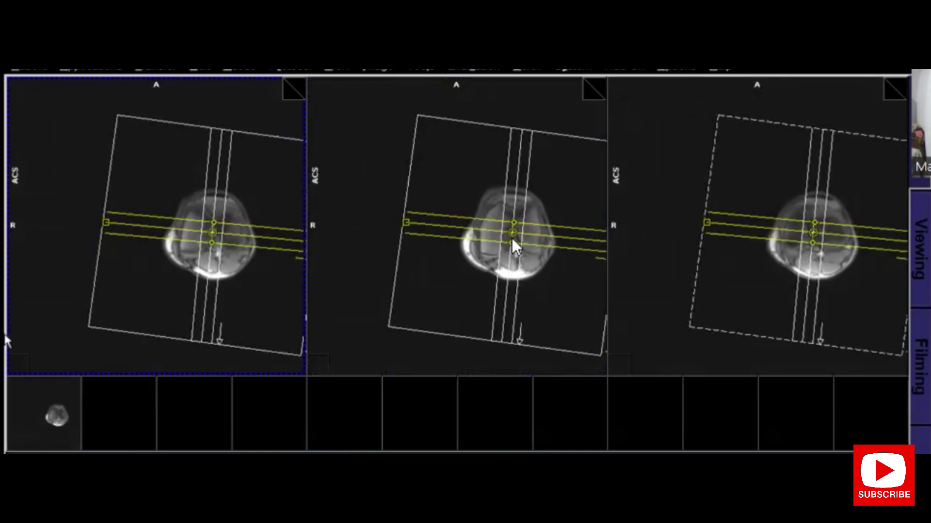
left_click(553, 295)
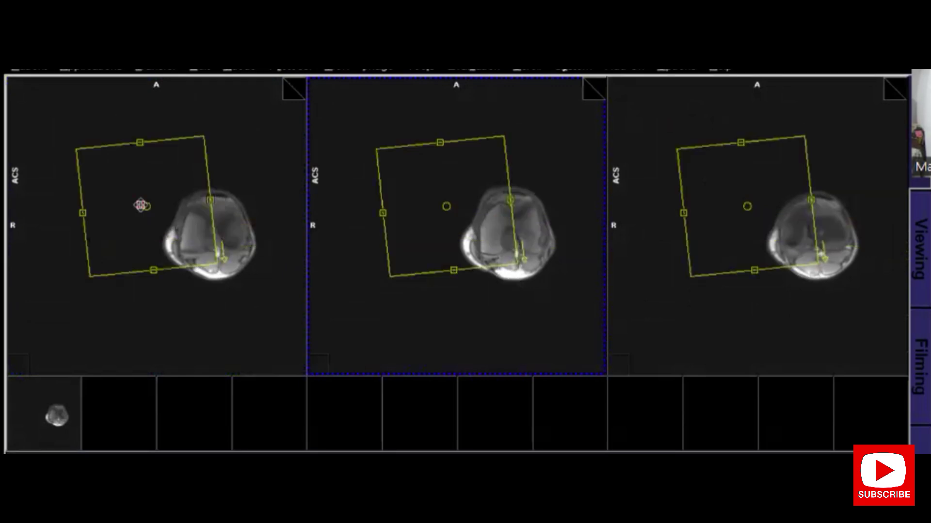
Step: Move the pd_tse_fs_tra_320 field of view over the knee and rotate it square to the image axes
left_click_drag(140, 205, 199, 232)
left_click(151, 301)
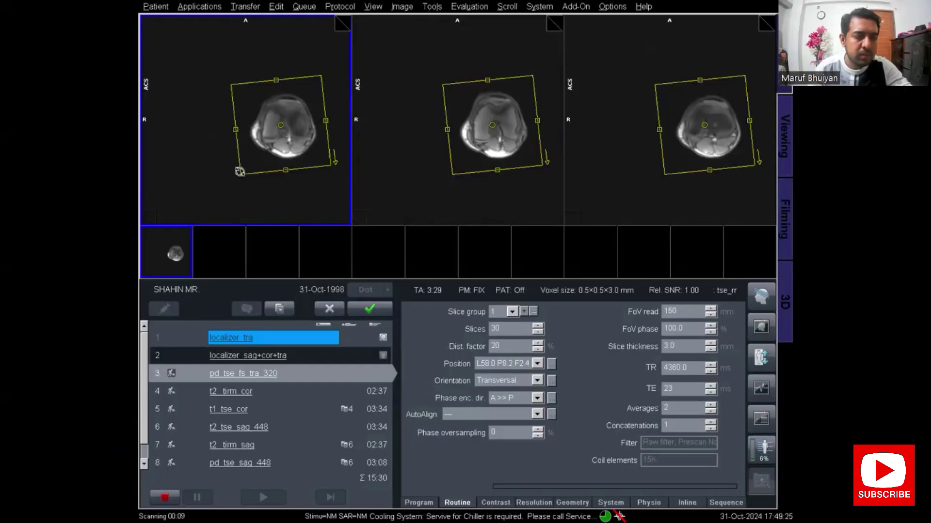
left_click_drag(149, 300, 144, 304)
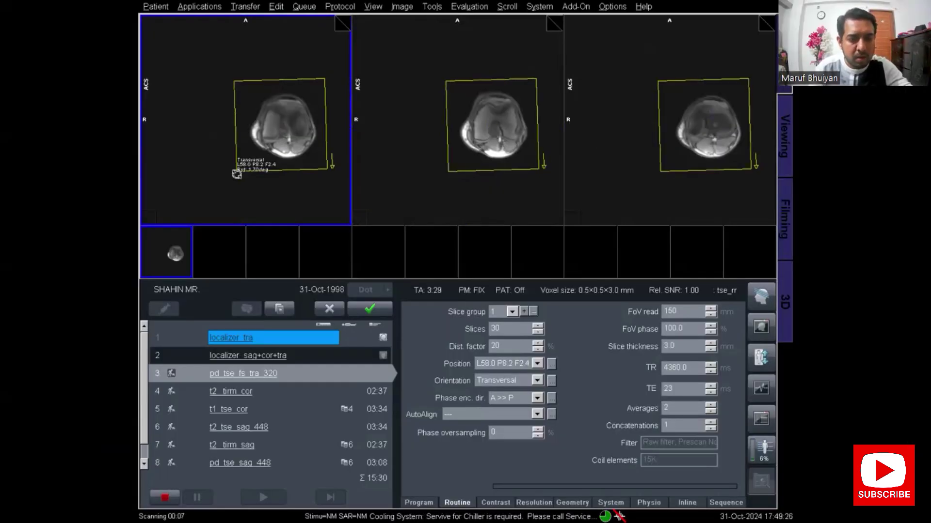
left_click_drag(237, 173, 236, 173)
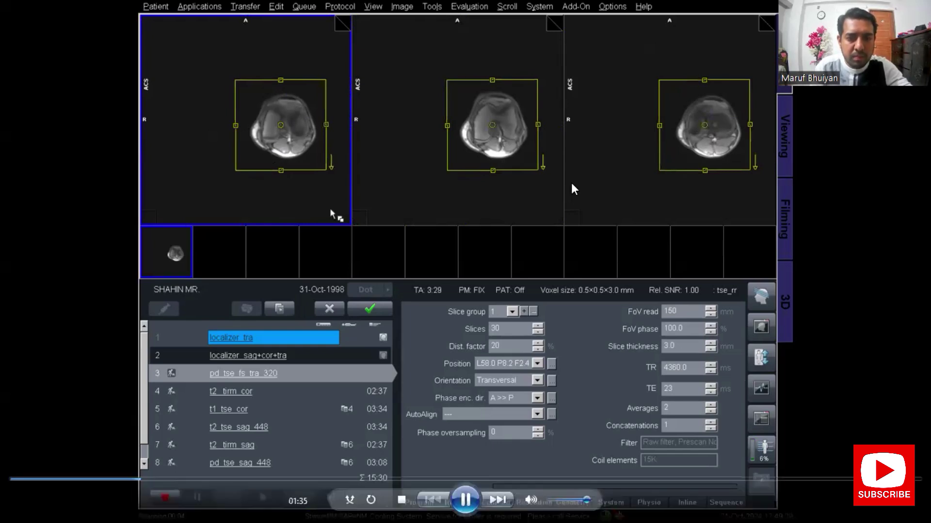
Step: Align the pd_tse_fs_tra_320 slice block with the knee joint on the new localizer images and center the t2_tirm_cor block over the knee
left_click(373, 6)
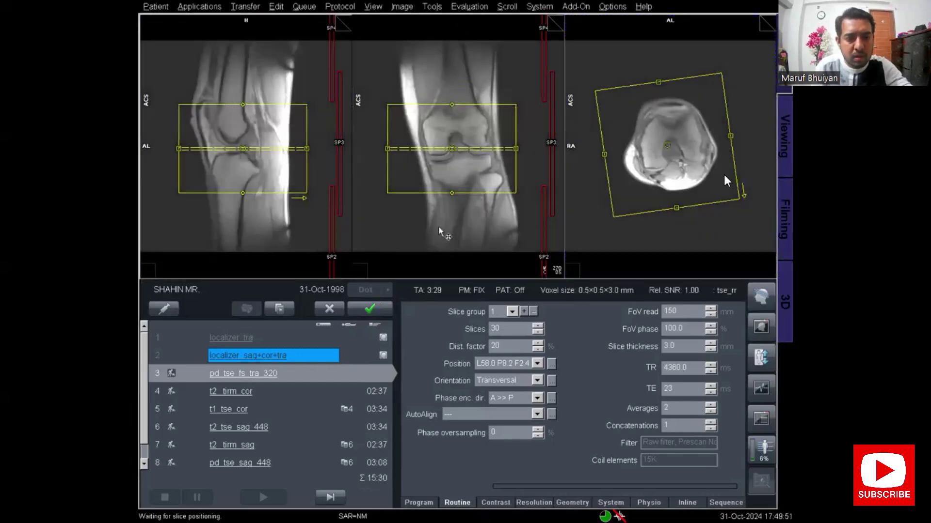
mouse_move(292, 170)
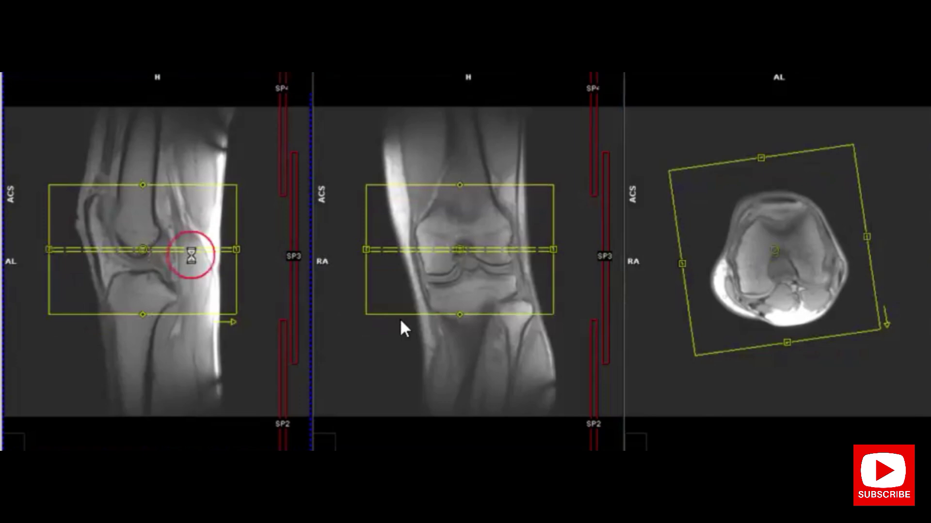
left_click_drag(467, 289, 472, 289)
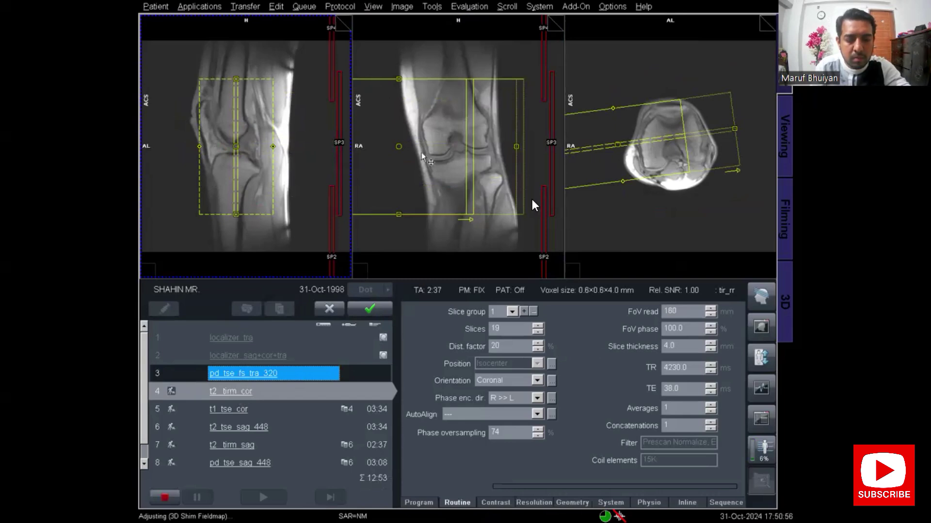
mouse_move(312, 376)
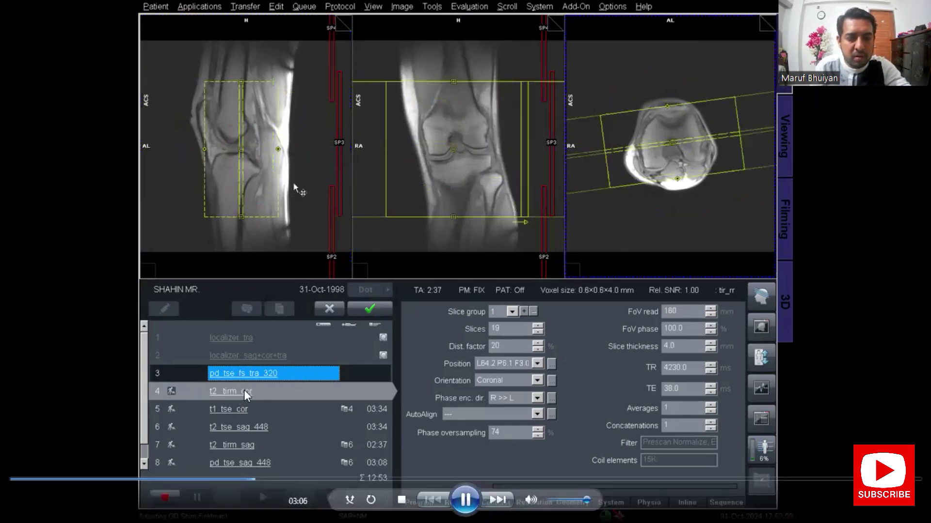
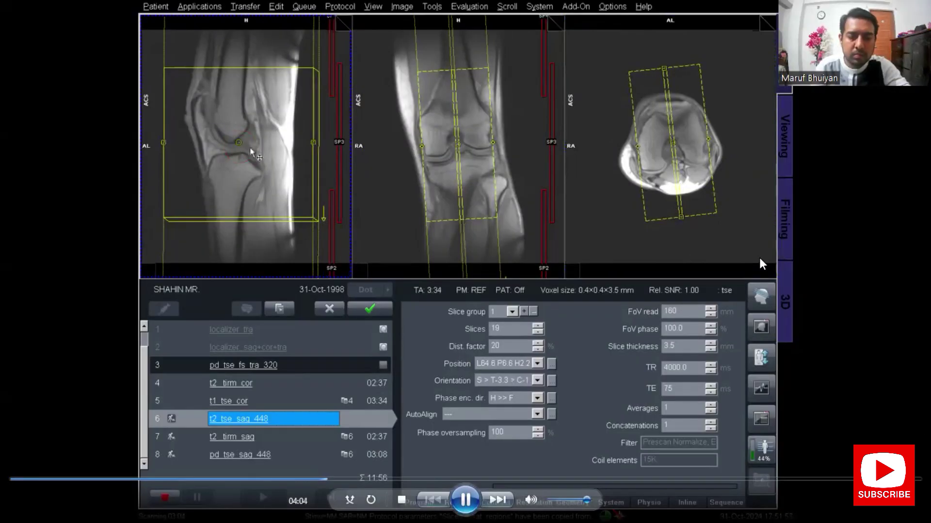
left_click(760, 263)
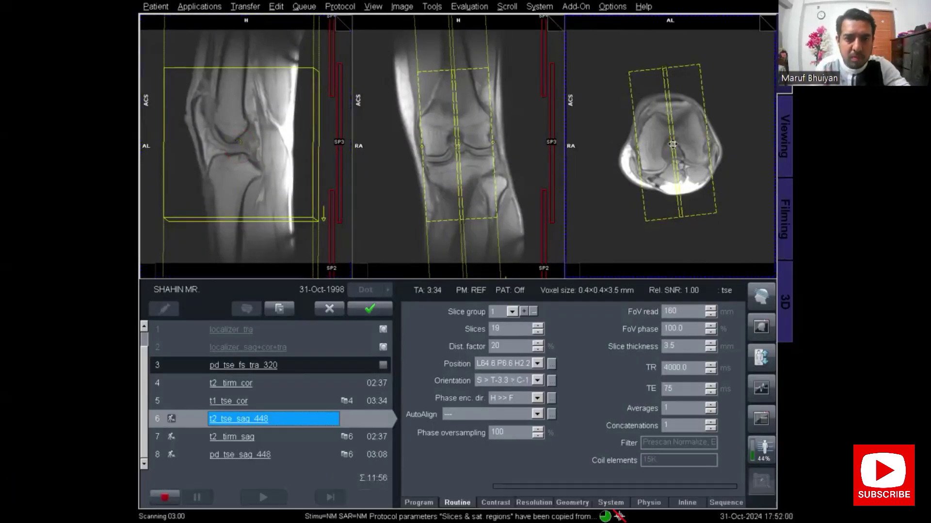
left_click(259, 275)
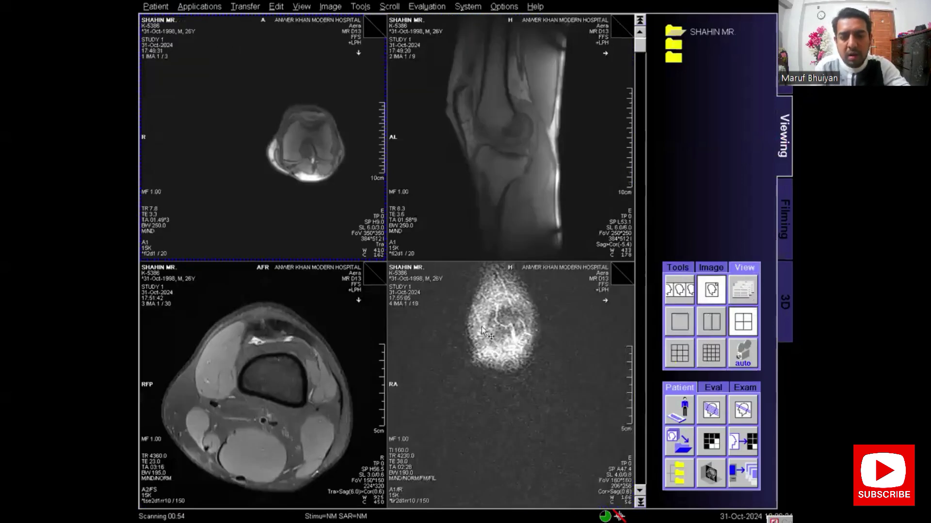
Step: Examine the pd_tse_fs_tra_320 transverse knee images from the femur down to the upper tibia and back
scroll(505, 178, "down", 7)
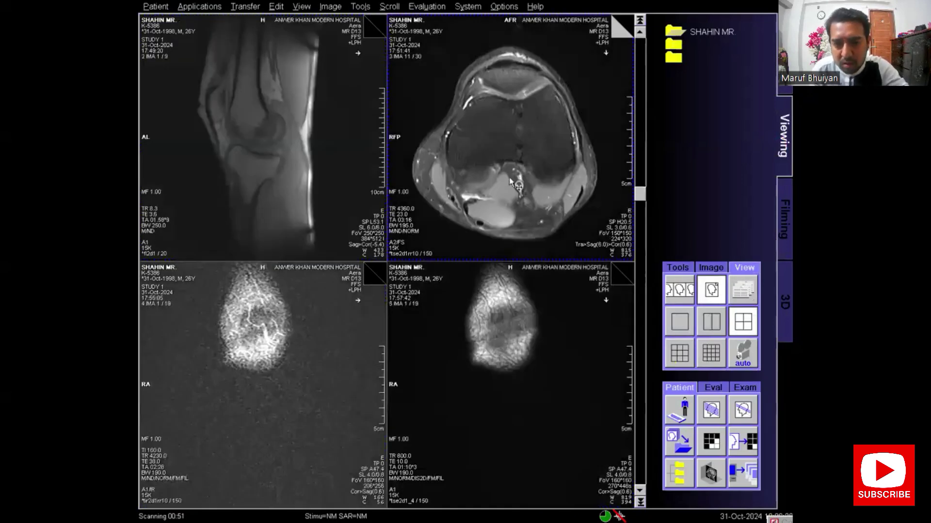
scroll(514, 185, "down", 2)
scroll(548, 169, "down", 2)
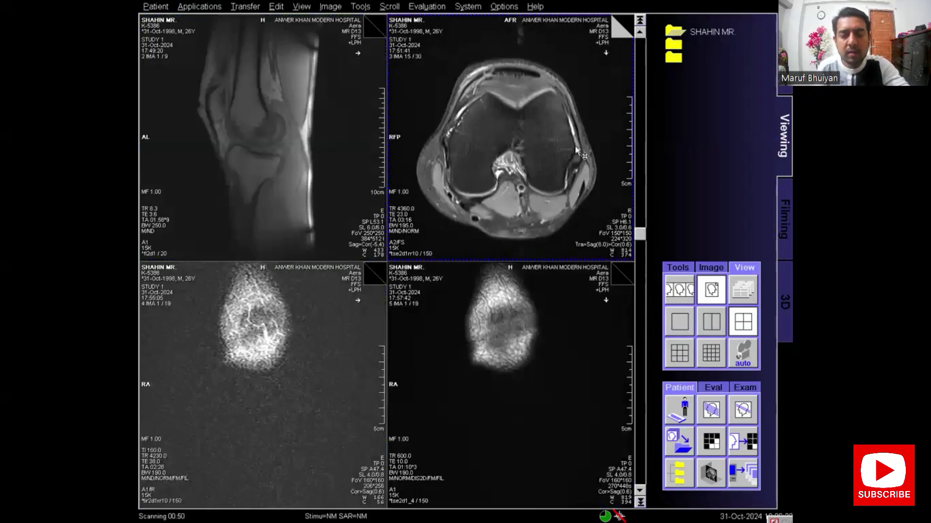
scroll(553, 167, "down", 5)
scroll(530, 181, "down", 4)
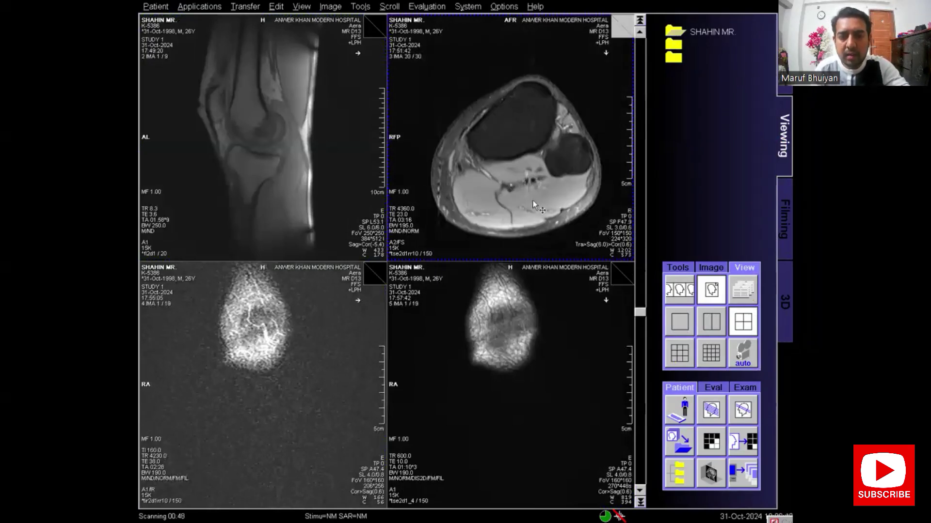
scroll(531, 199, "down", 3)
scroll(532, 194, "up", 14)
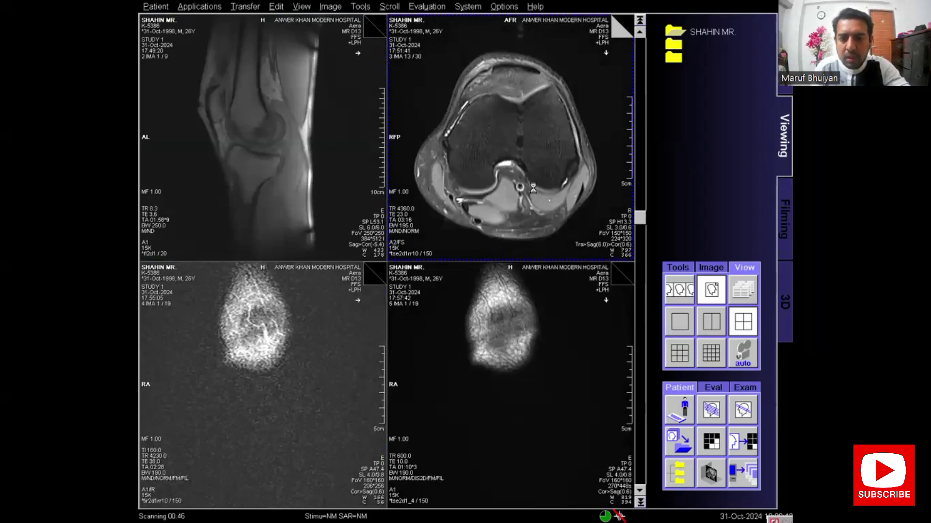
scroll(513, 133, "up", 7)
Step: Copy the whole pd_tse_fs_tra_320 series to the film sheet and generate its slice position display on the coronal localizer
left_click(510, 143)
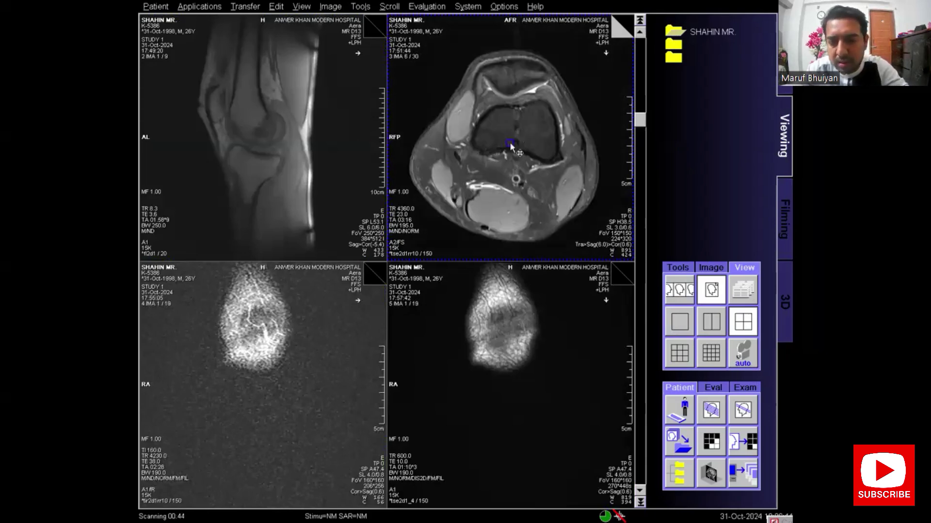
right_click(511, 146)
left_click(535, 153)
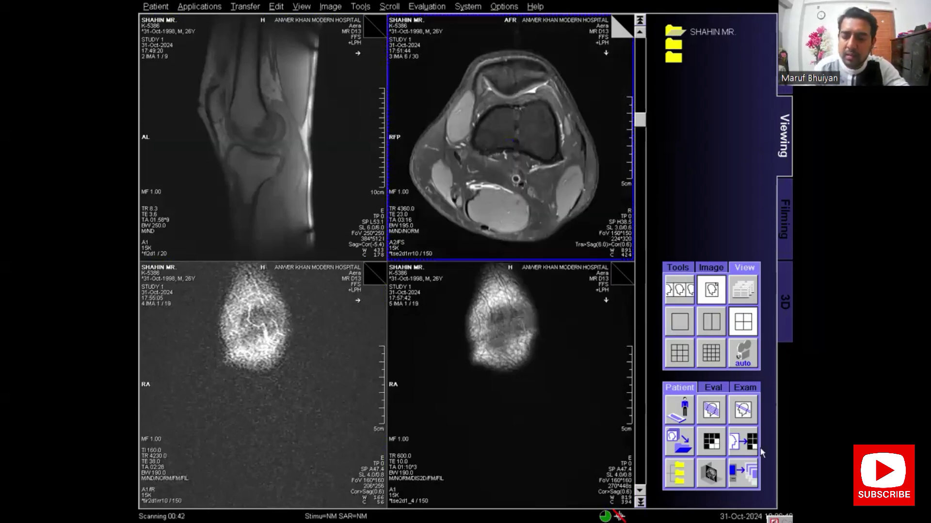
left_click(756, 448)
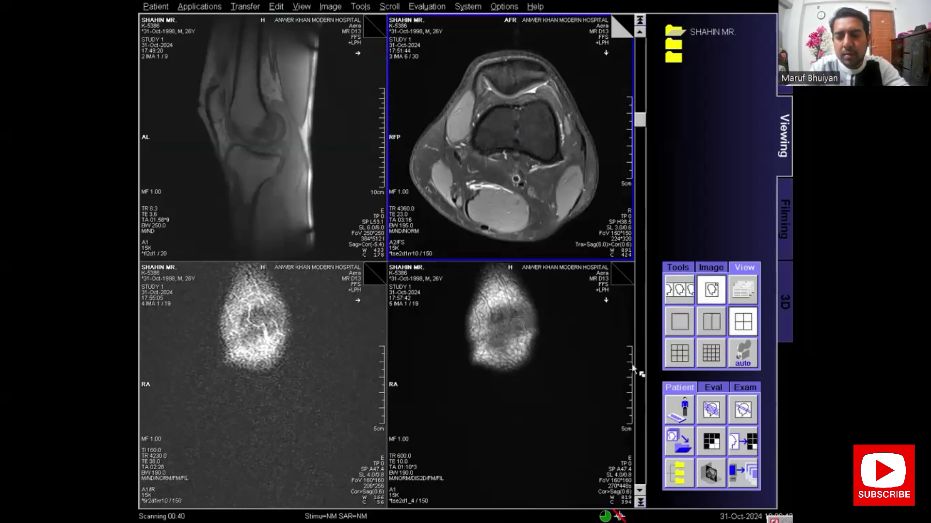
left_click(715, 412)
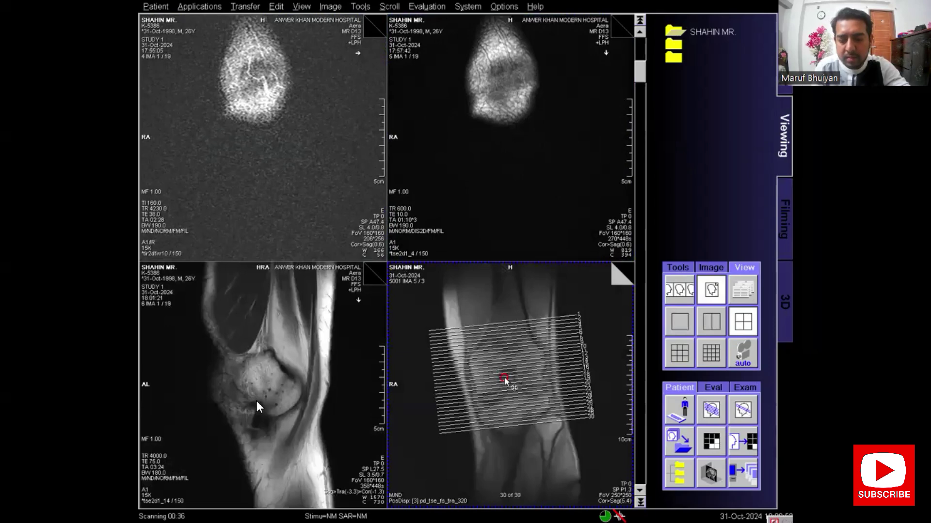
Step: Open the film sheet with the transverse knee images and set its layout to 5x6
mouse_move(877, 402)
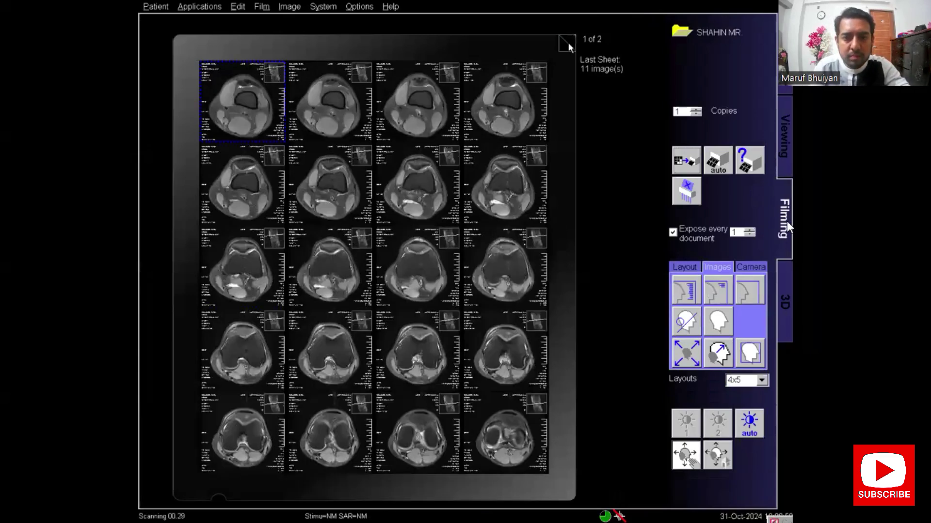
mouse_move(567, 42)
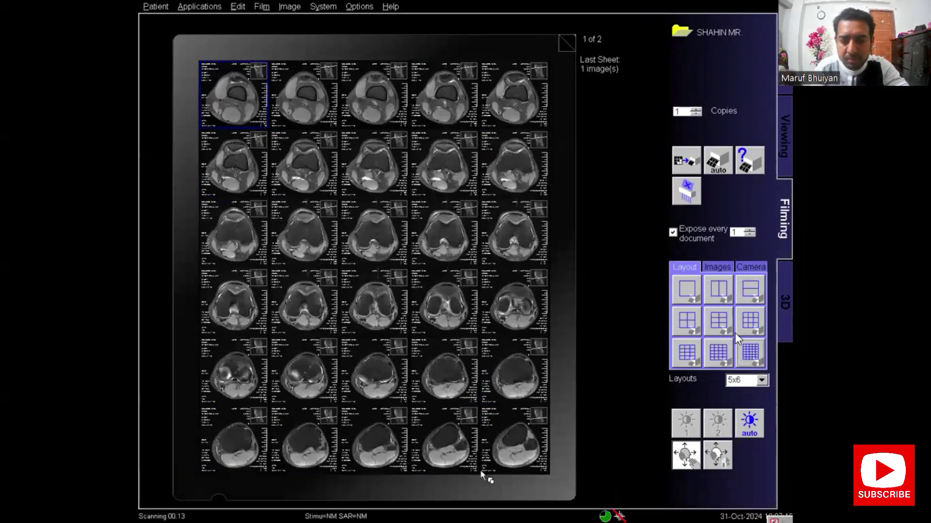
mouse_move(734, 333)
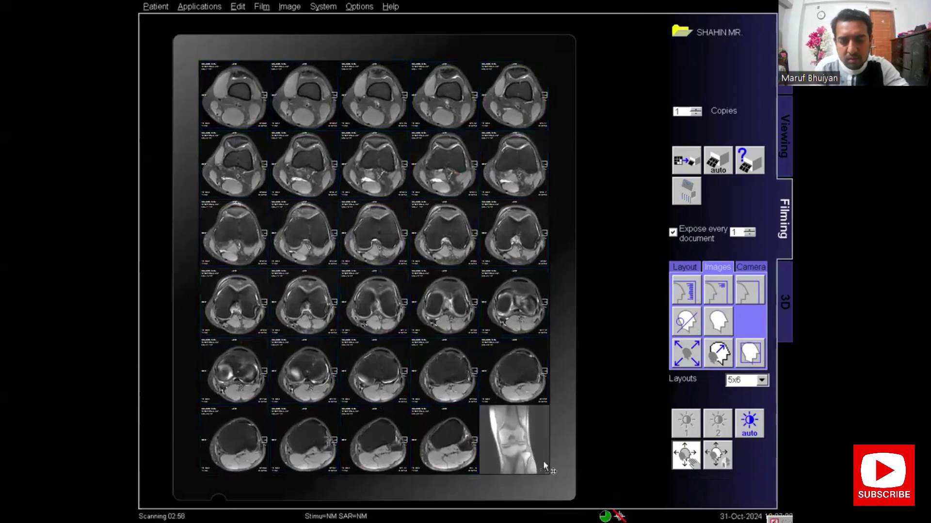
Step: Select all transverse images on the film sheet, adjust them within their frames and expose the sheet
left_click(252, 104)
right_click(453, 236)
right_click(452, 235)
left_click(480, 284)
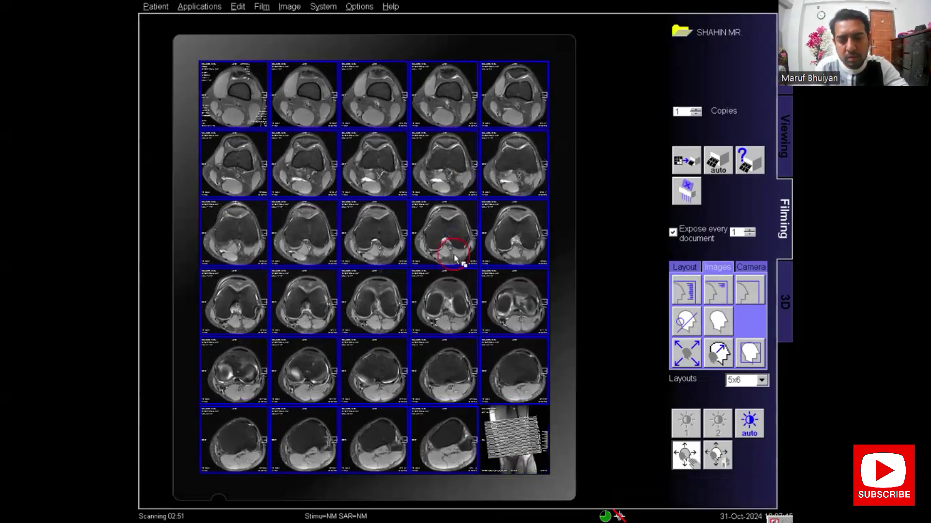
left_click_drag(459, 275, 466, 257)
left_click(584, 209)
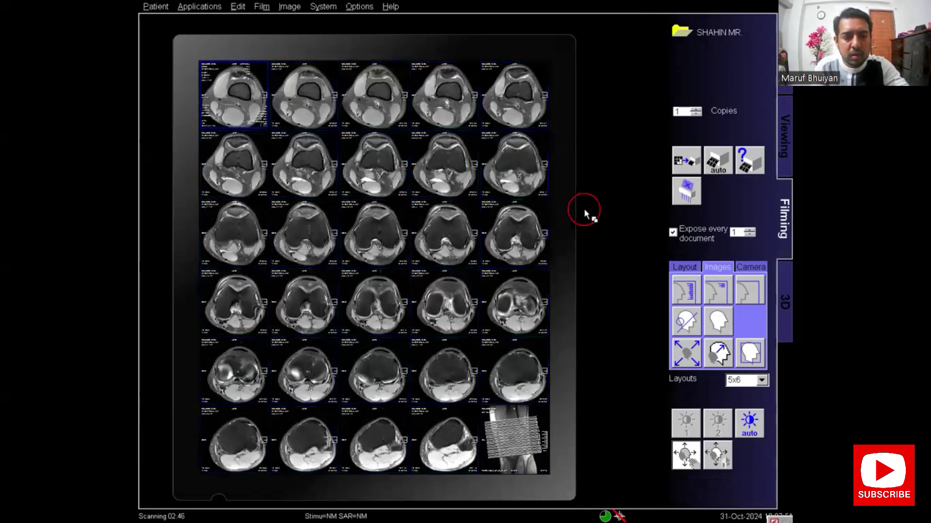
left_click(686, 190)
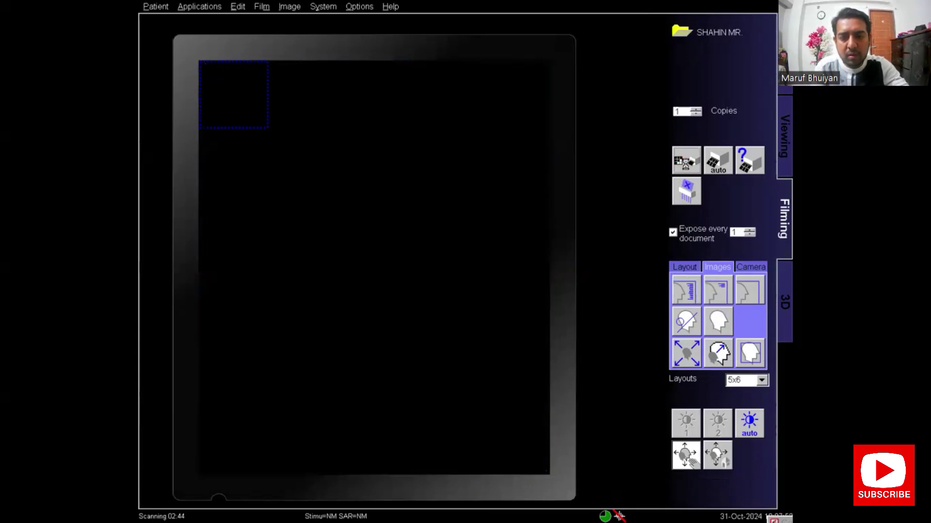
Step: Examine the coronal t2_tirm_cor and t1_tse_cor image series through the knee joint
left_click(788, 150)
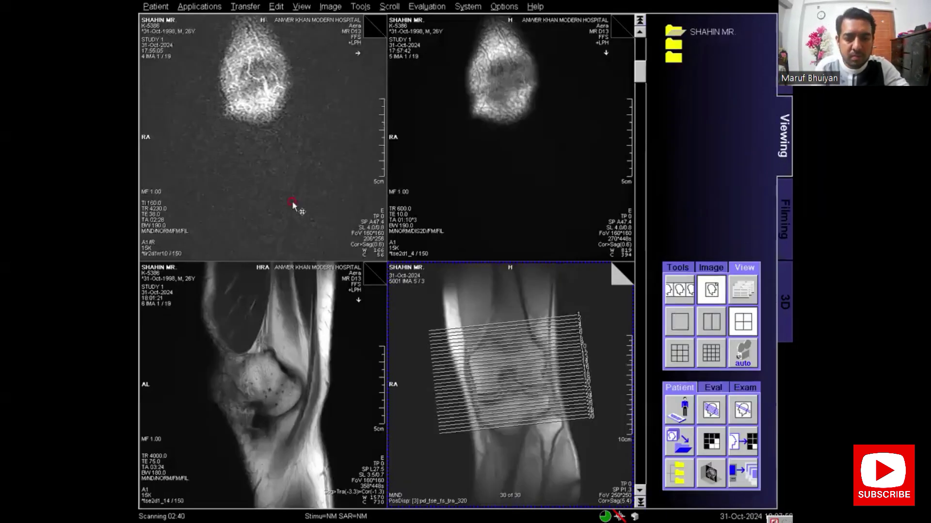
left_click(292, 206)
scroll(276, 169, "down", 5)
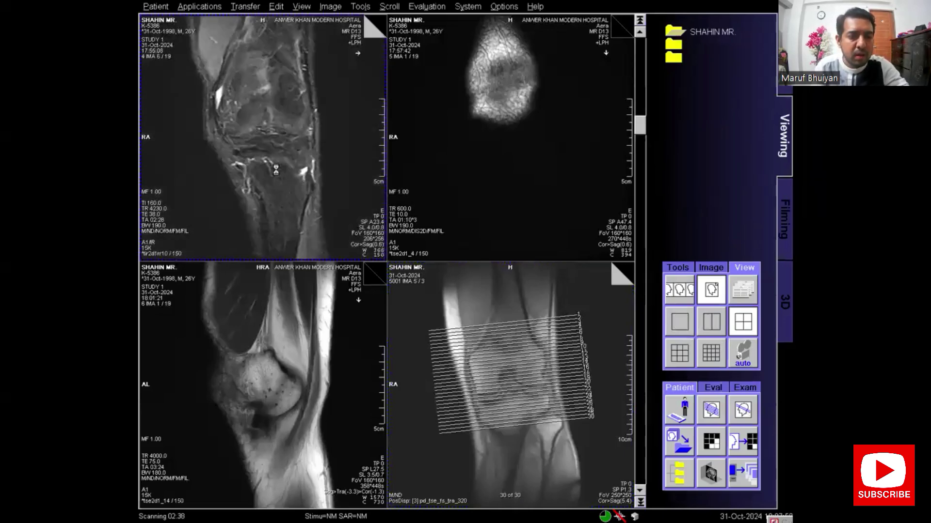
scroll(278, 172, "down", 3)
scroll(280, 175, "down", 2)
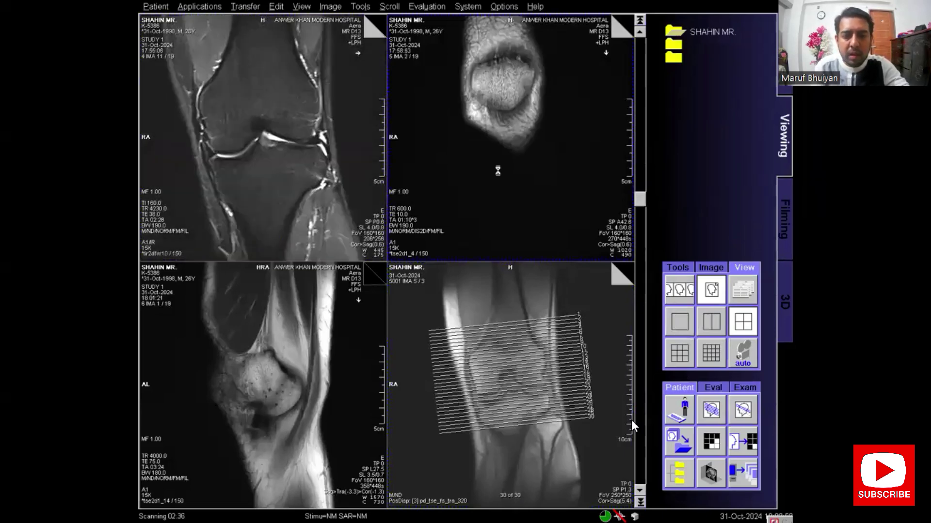
scroll(498, 171, "down", 5)
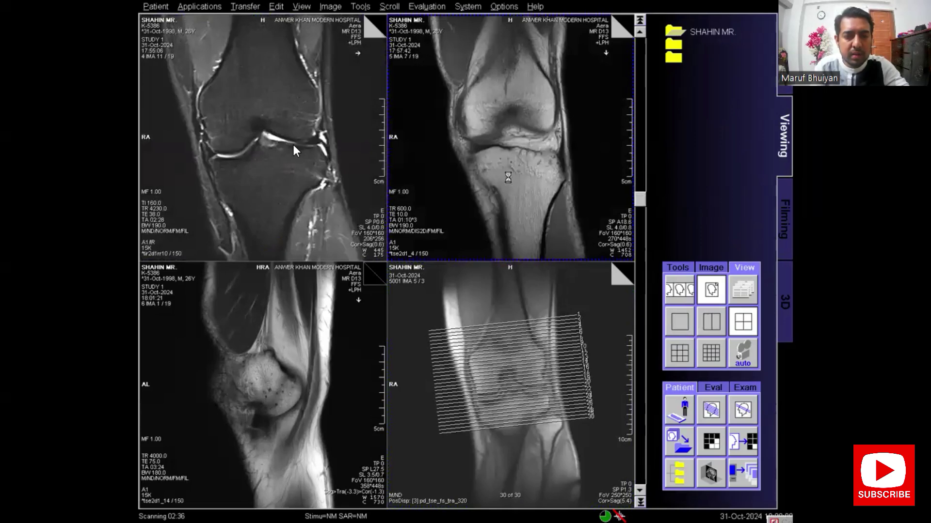
mouse_move(281, 151)
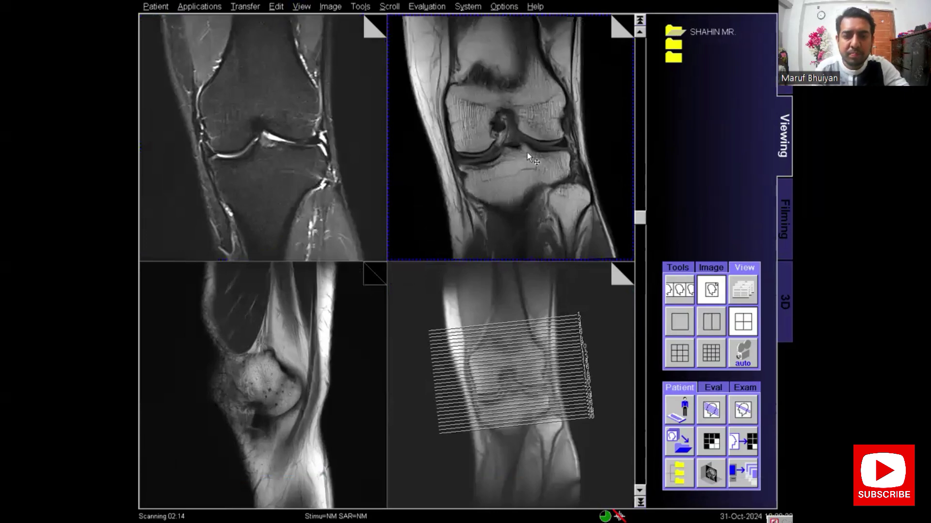
scroll(527, 152, "up", 3)
Step: Select the whole t2_tirm_cor series and copy it to the film sheet
left_click(269, 145)
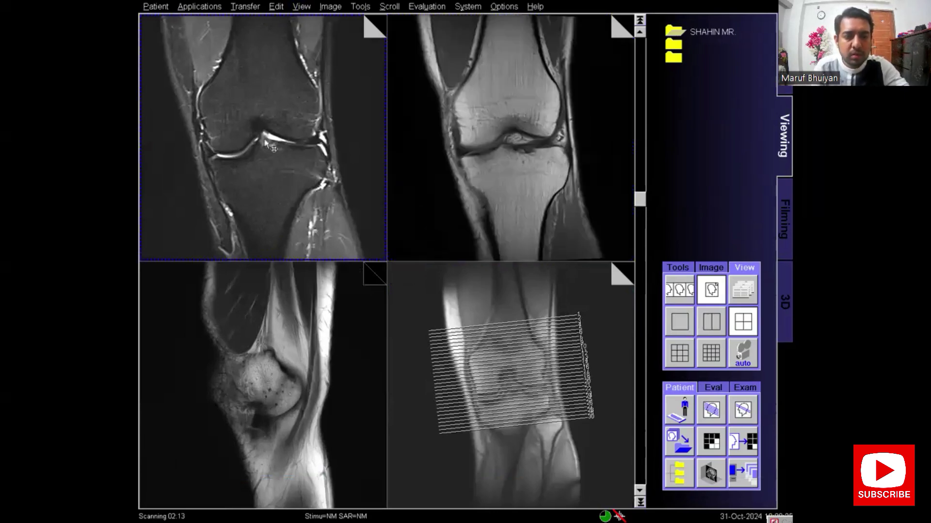
left_click(286, 147)
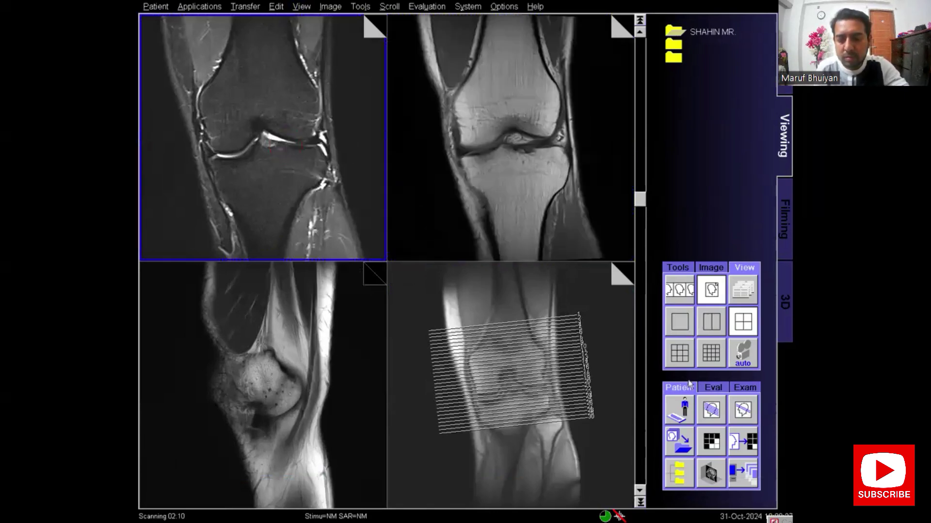
left_click(748, 445)
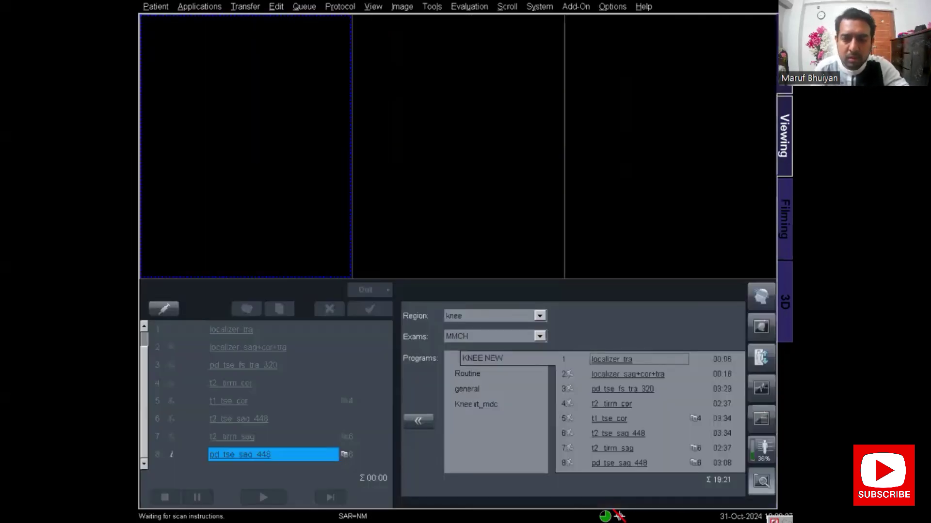
Step: Repeat the pd_tse_sag_448 measurement as a new step at the end of the exam queue
right_click(233, 453)
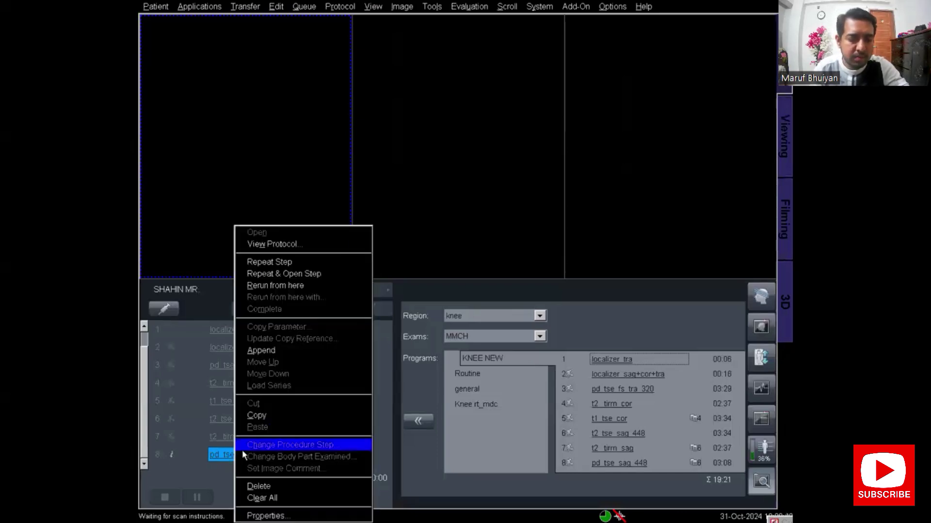
left_click(294, 264)
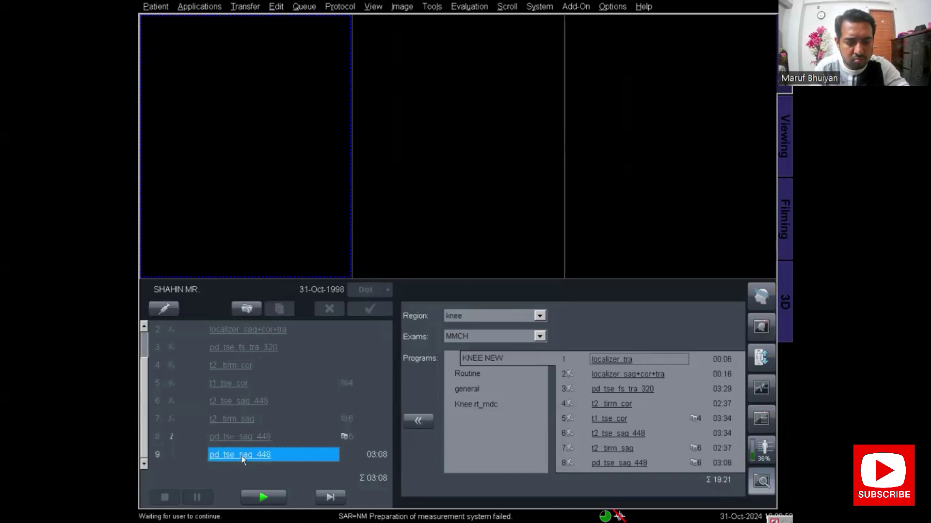
Step: Generate the slice position display of t2_tirm_cor on the sagittal localizer and copy that image to the film sheet
left_click(784, 218)
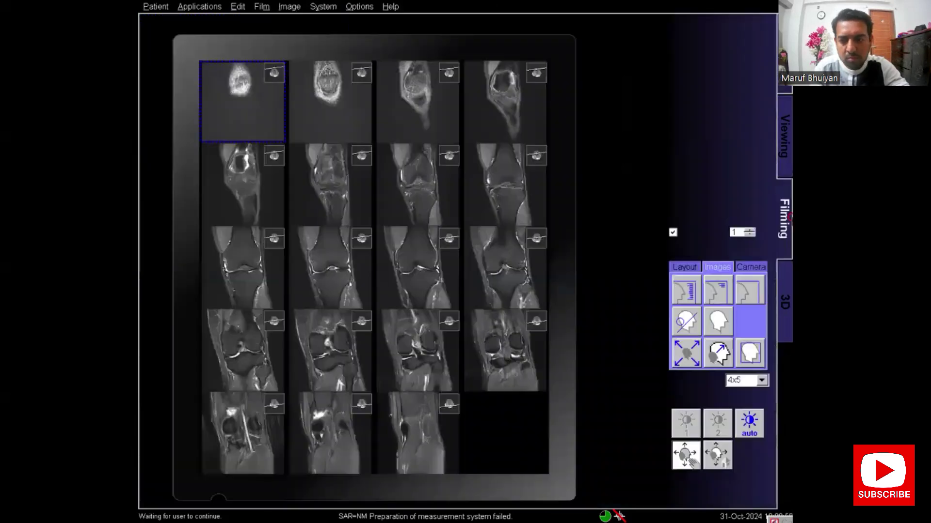
left_click(788, 129)
left_click(529, 426)
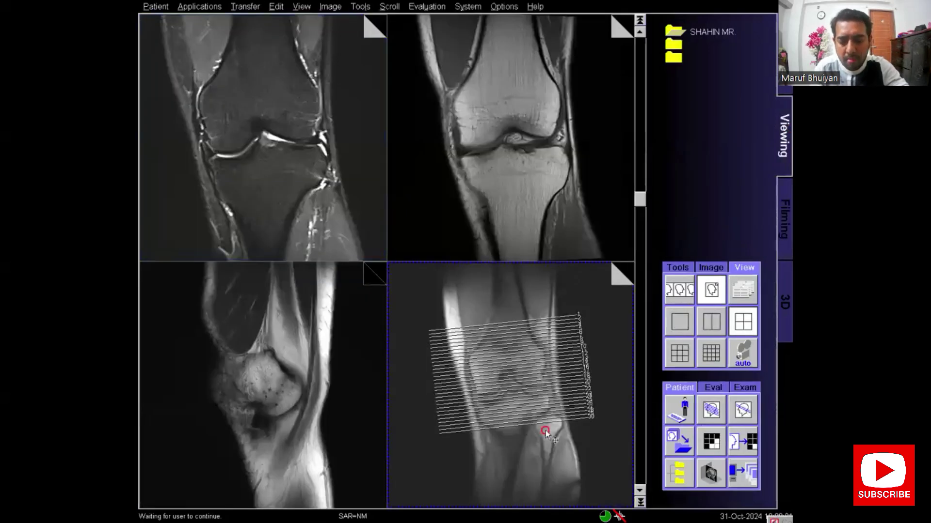
left_click(545, 431)
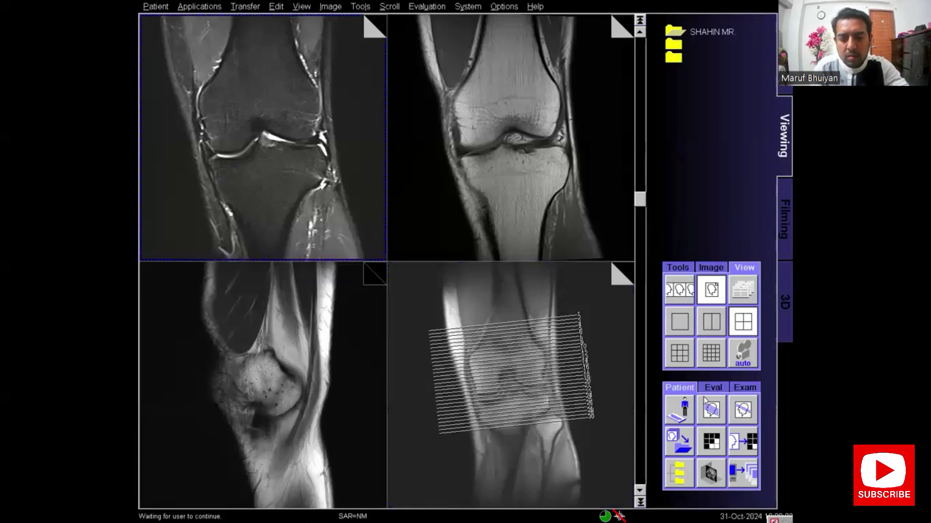
left_click(704, 398)
scroll(563, 435, "down", 2)
scroll(563, 436, "up", 1)
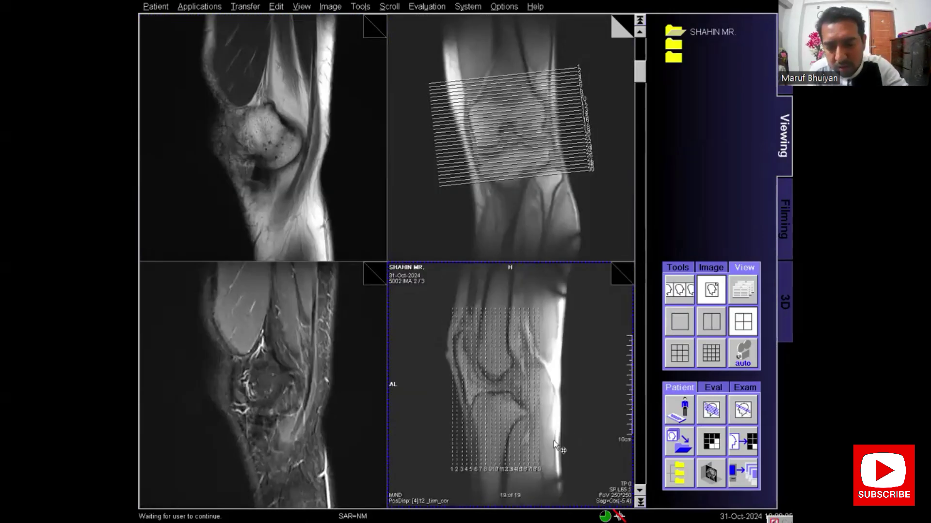
left_click(742, 442)
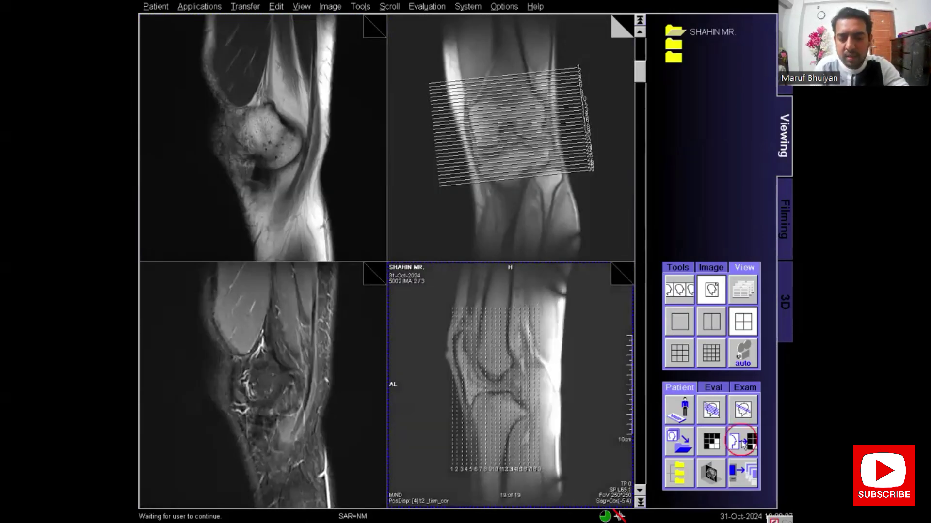
Step: Return to the t1_tse_cor images, select the whole series and copy it to the film sheet
left_click(386, 225)
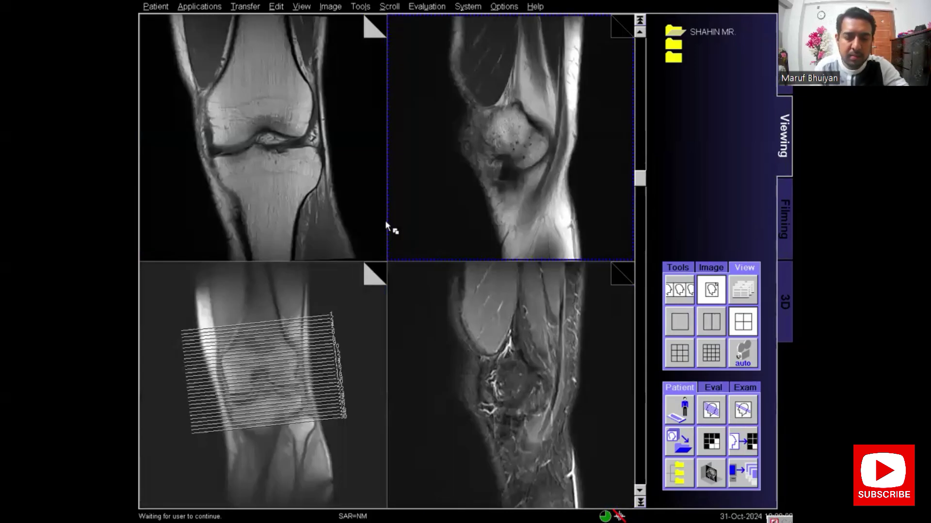
scroll(385, 220, "down", 1)
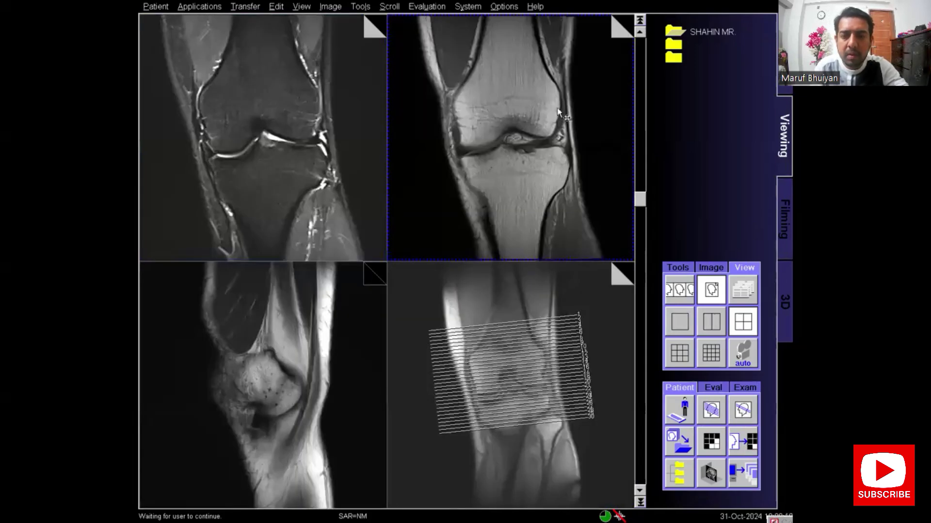
left_click(513, 153)
right_click(513, 153)
left_click(534, 160)
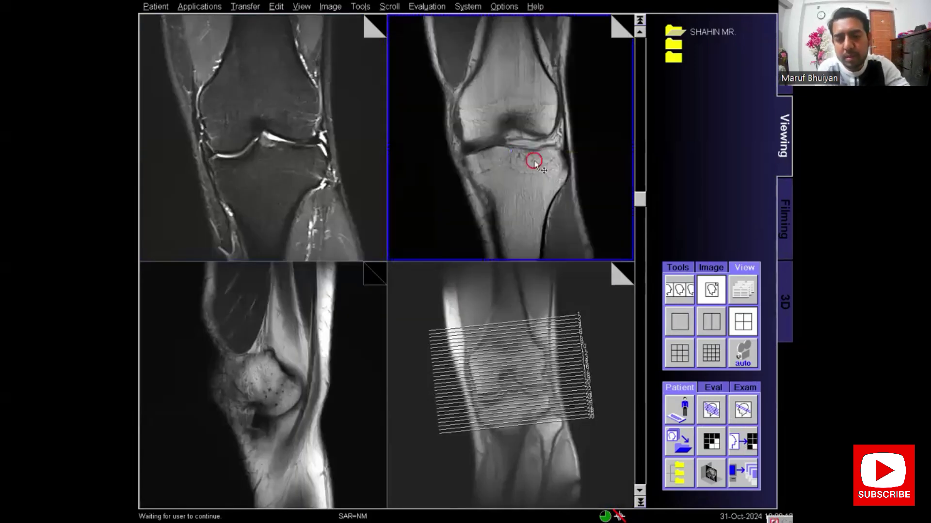
left_click(744, 447)
Step: Find the slice position display image of the t2_tirm_cor series on the sagittal localizer and copy it to the film sheet
left_click(497, 199)
scroll(496, 200, "down", 2)
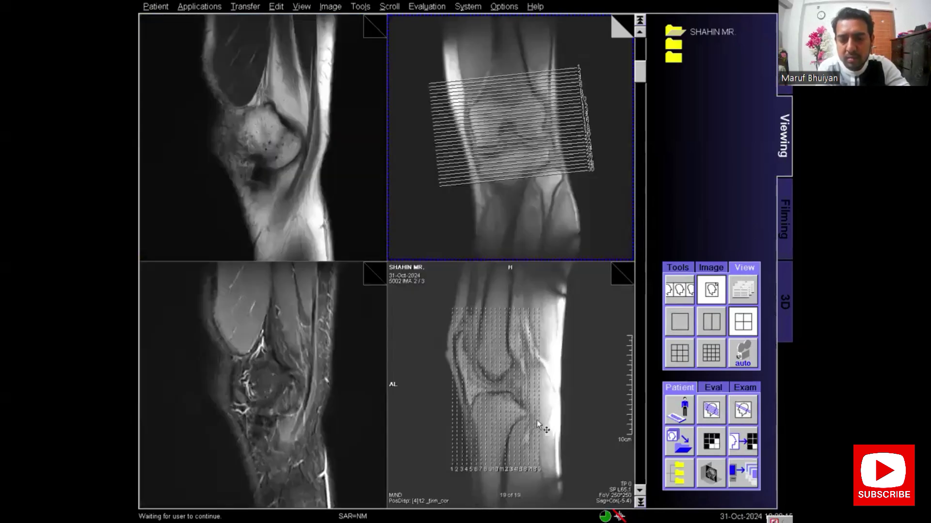
left_click(543, 419)
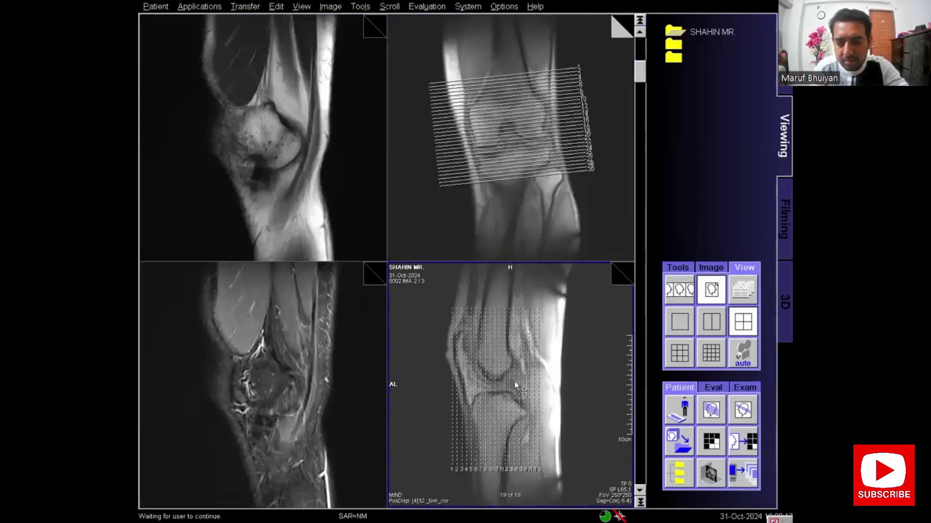
left_click(544, 408)
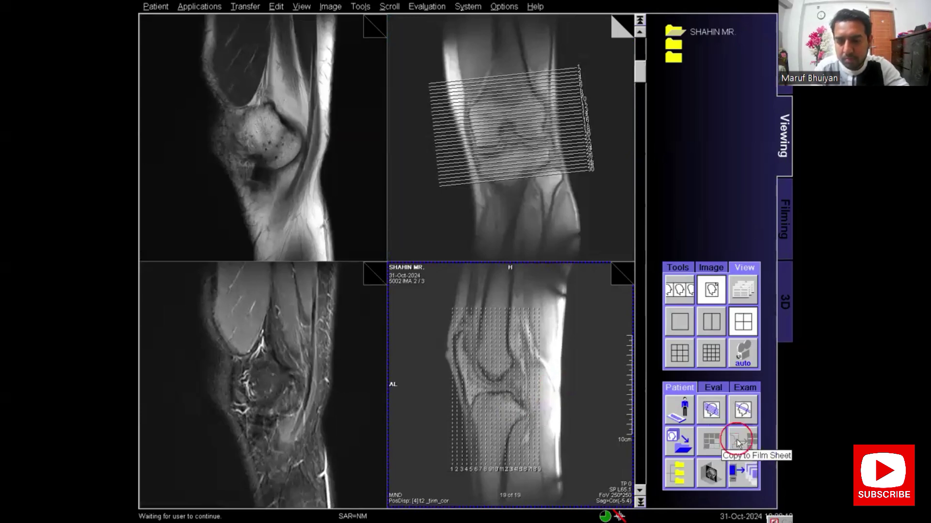
Step: Open the film job at its first sheet, select all its images and turn off the reference image in the film properties
left_click(784, 218)
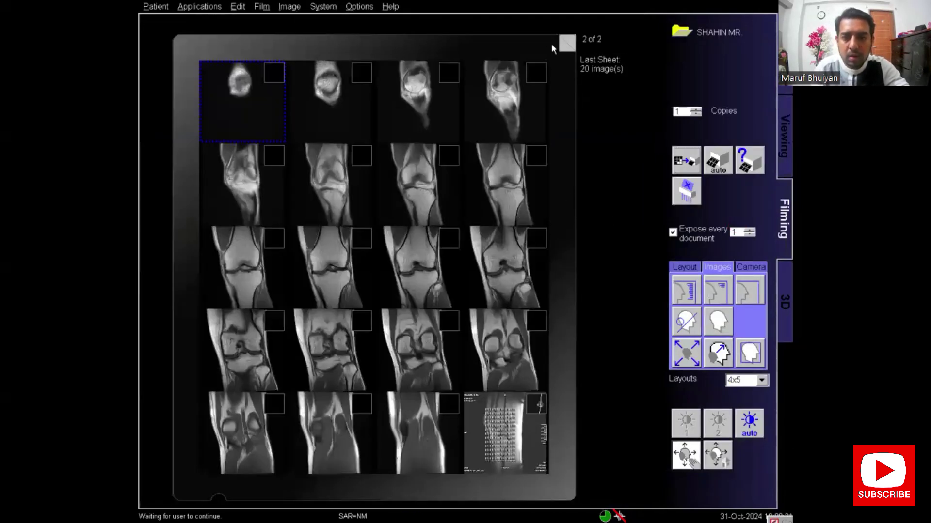
left_click(563, 47)
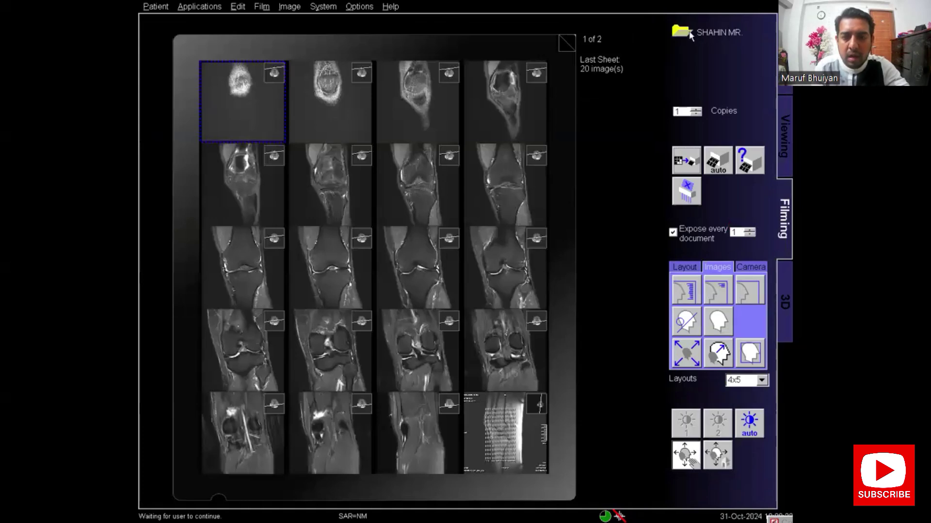
left_click(685, 33)
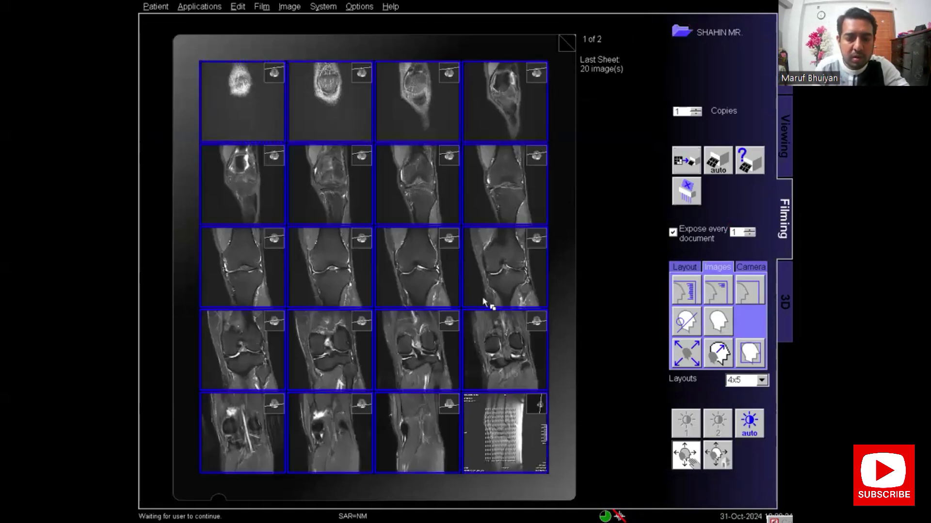
right_click(505, 287)
left_click(526, 395)
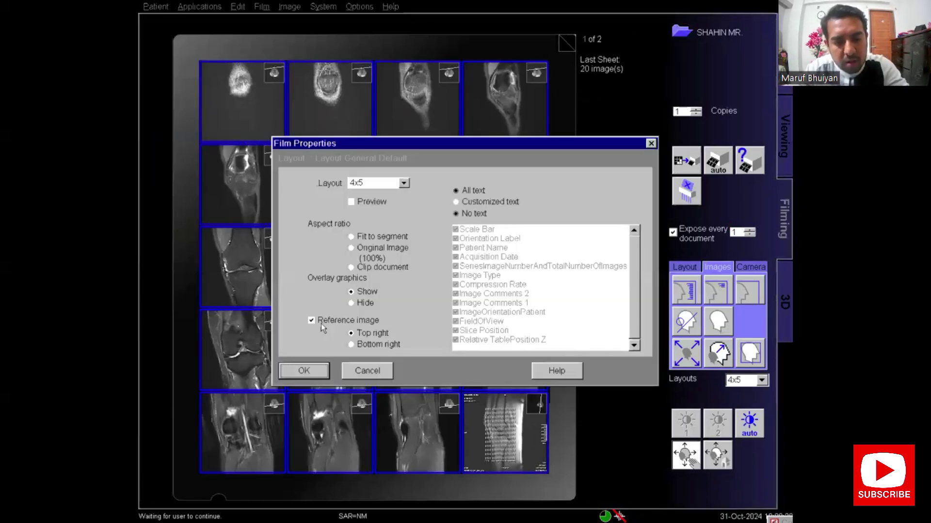
left_click(322, 375)
Step: Adjust the brightness and contrast of all t2_tirm_cor images on the first film sheet
left_click(442, 292)
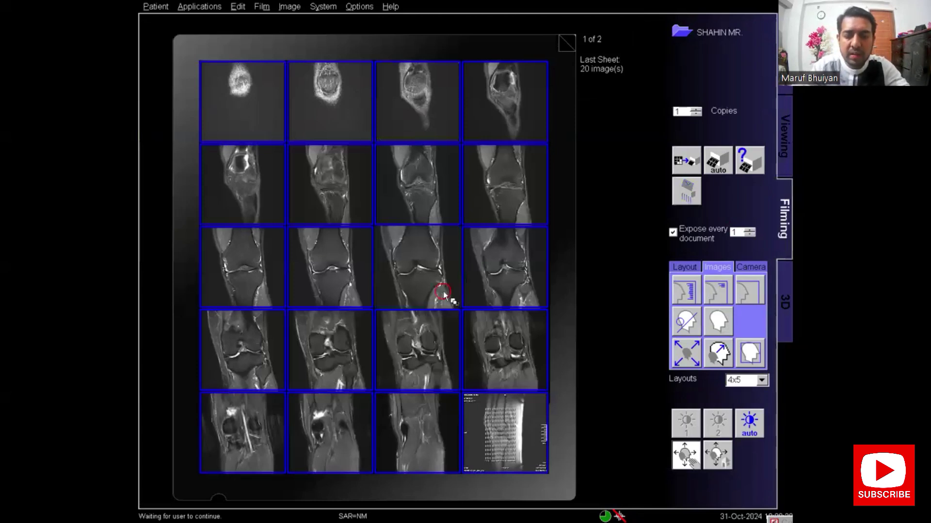
left_click_drag(442, 293, 436, 335)
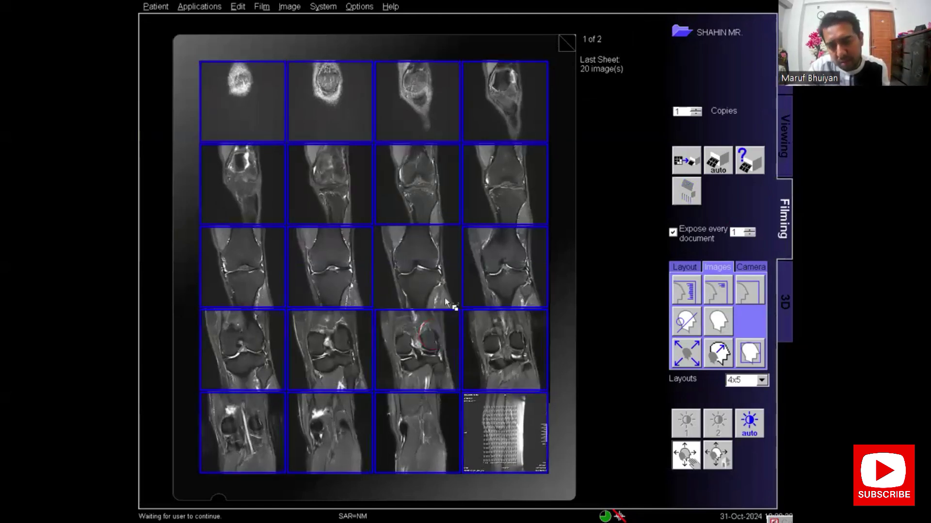
left_click(445, 295)
left_click_drag(445, 293, 475, 273)
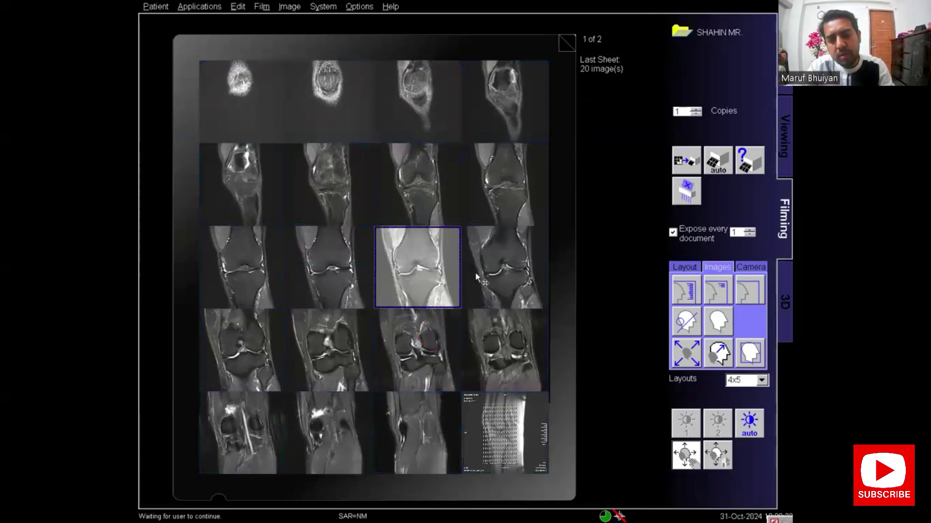
key("ctrl+a")
mouse_move(423, 292)
left_mouse_down()
mouse_move(443, 297)
mouse_move(425, 293)
mouse_move(426, 303)
left_mouse_up()
Step: Show all text on the first image of film sheet 1 and adjust the contrast of that sheet's slice position image
left_click(249, 122)
left_click(686, 293)
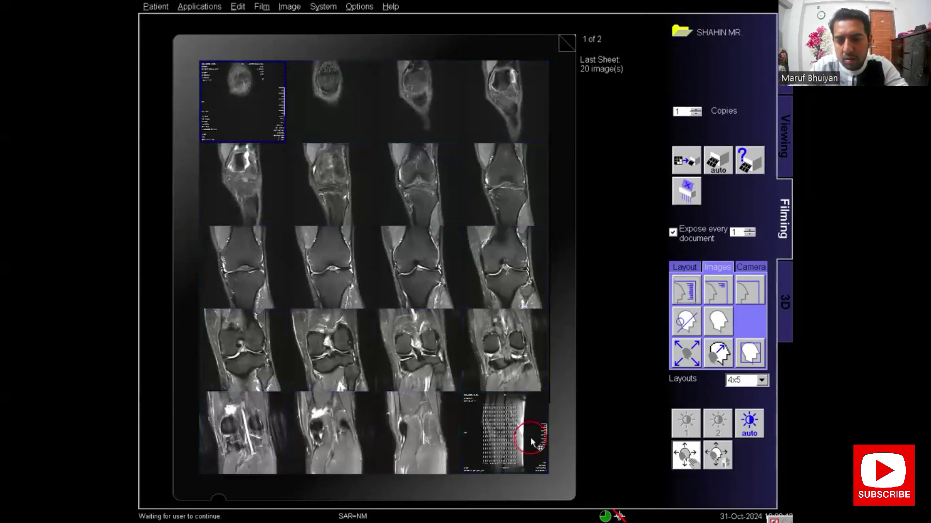
left_click(533, 440)
left_click(743, 425)
key("Page_Down")
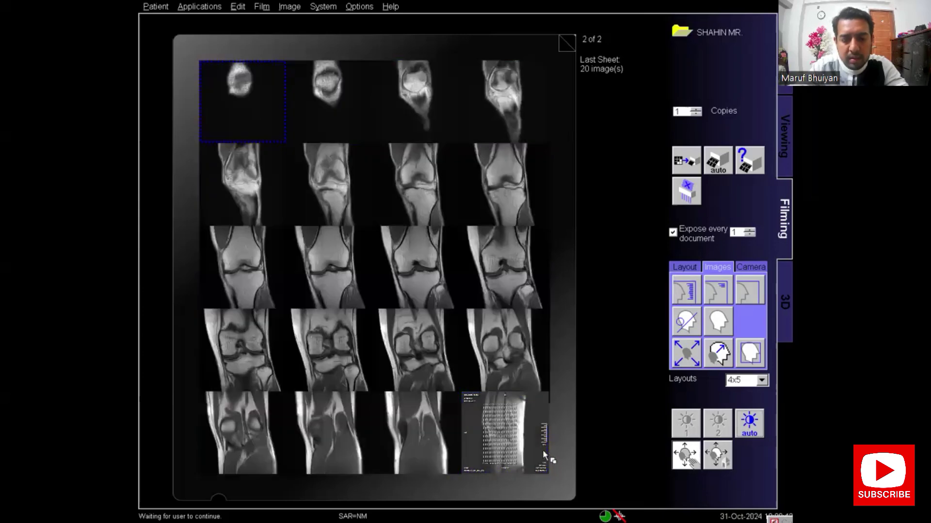
mouse_move(542, 450)
left_mouse_down()
mouse_move(529, 466)
mouse_move(523, 451)
mouse_move(488, 476)
mouse_move(525, 446)
mouse_move(531, 459)
left_mouse_up()
left_click(558, 48)
scroll(487, 477, "down", 3)
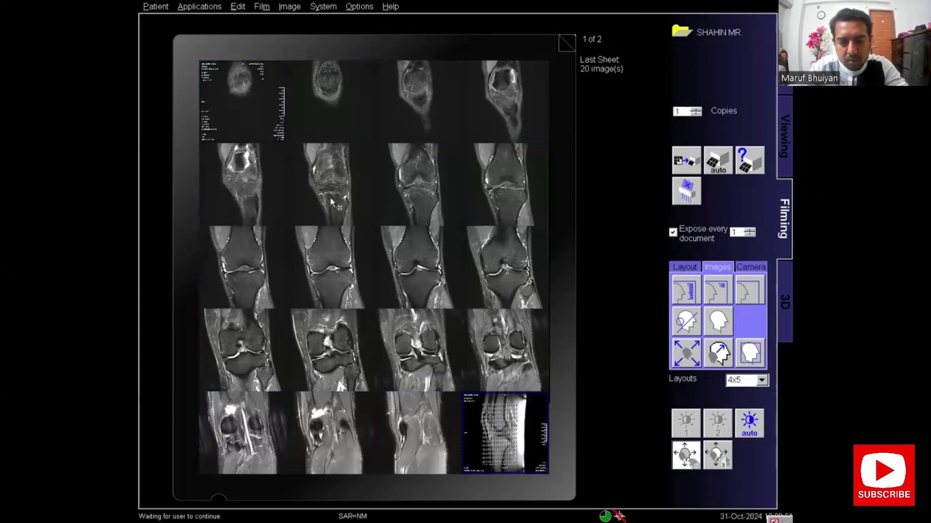
left_click(256, 119)
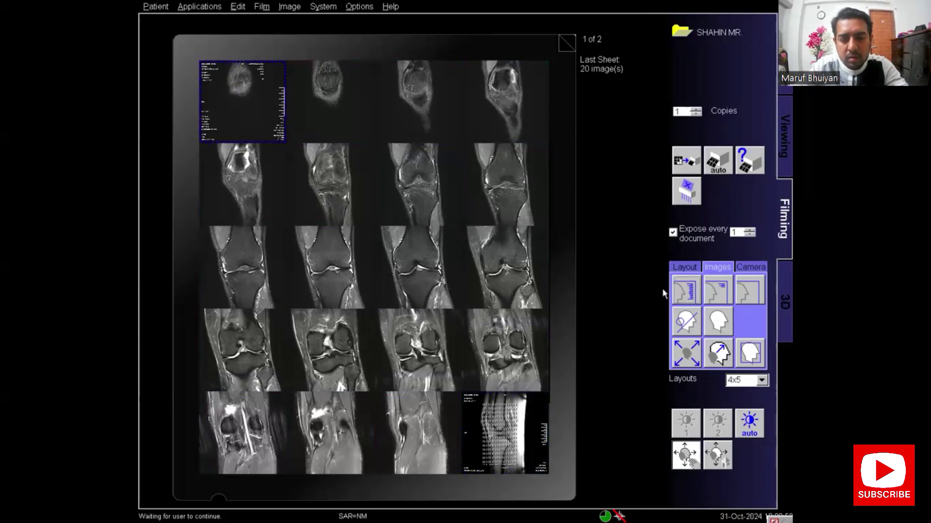
Step: Increase the contrast of the slice position image on film sheet 2 and show all text on that sheet's first image
left_click(558, 41)
left_click(519, 443)
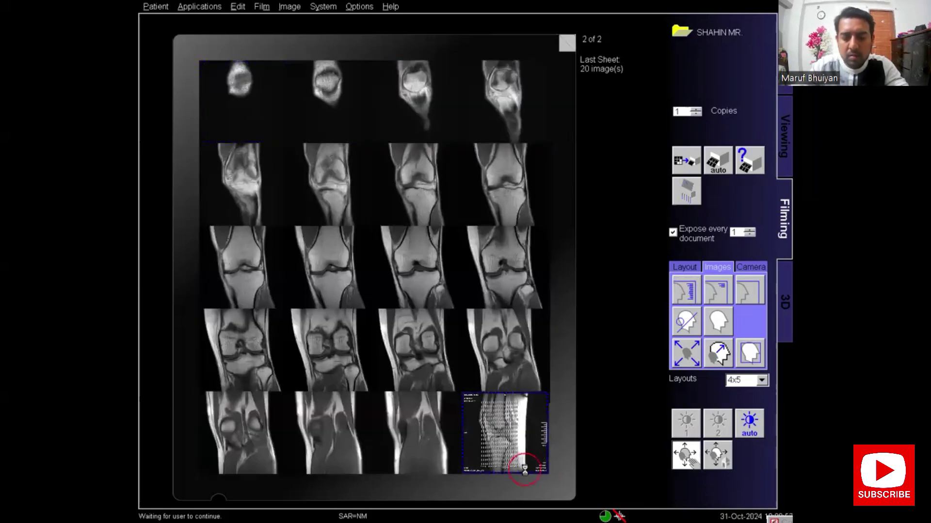
left_click(267, 105)
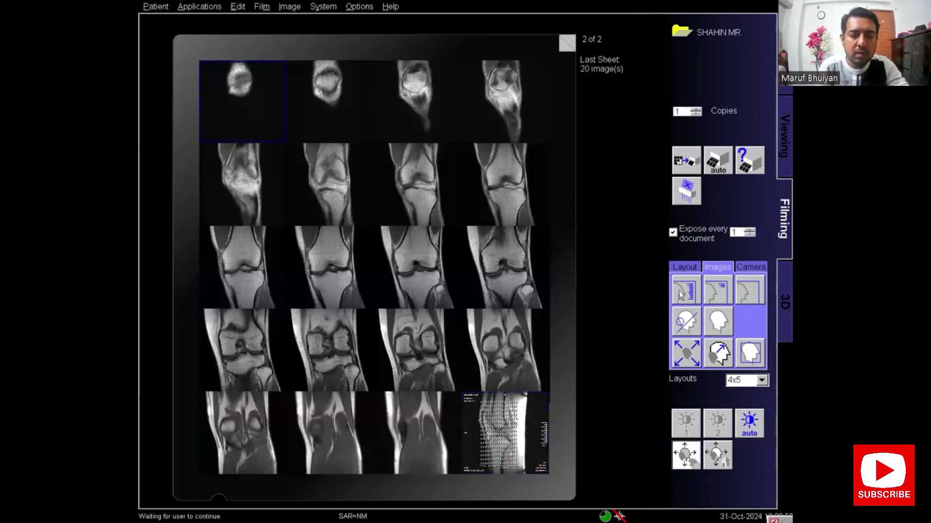
Step: Select the t1_tse_cor series on film sheet 2, adjust its brightness and send the film job to the camera
right_click(412, 256)
left_click(434, 303)
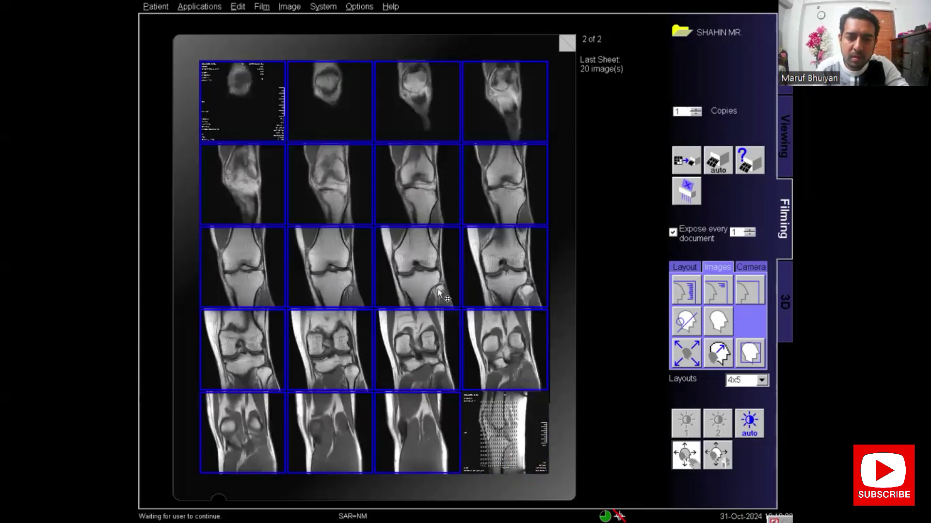
left_click(324, 127)
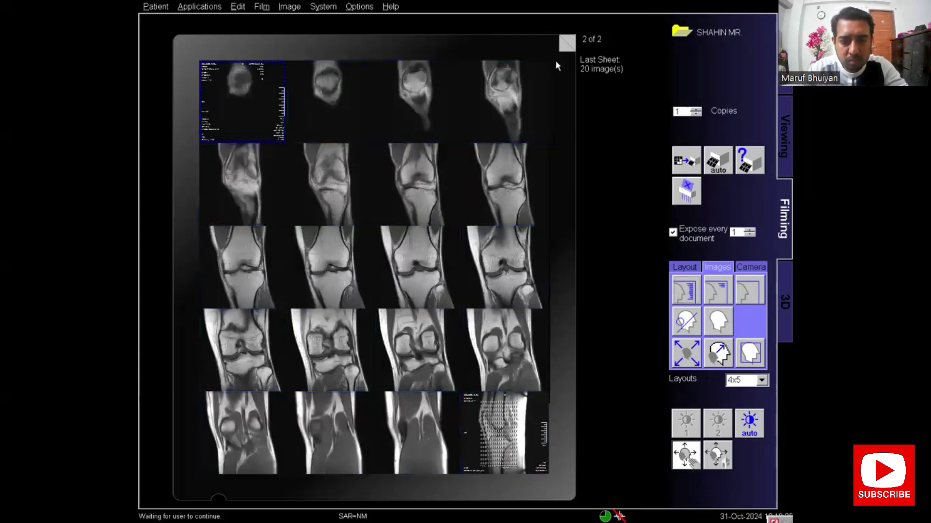
left_click(687, 161)
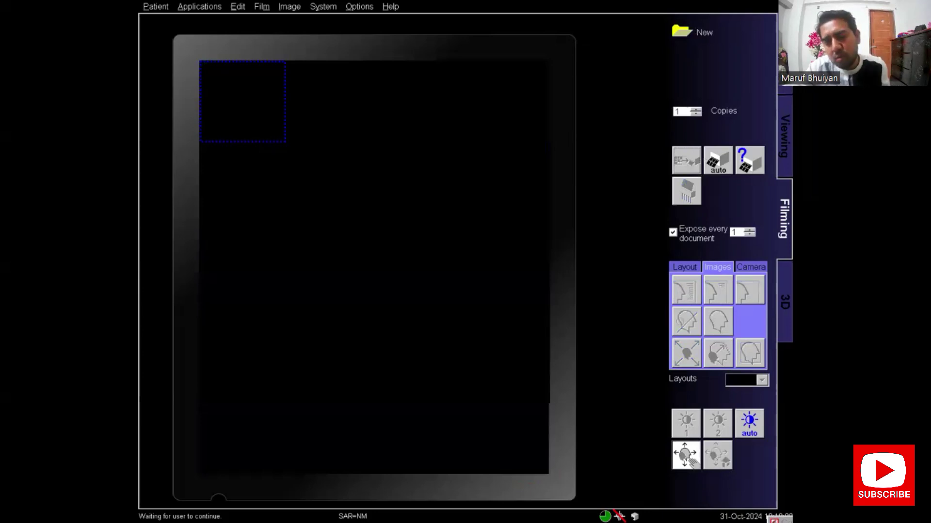
Step: Return to the viewing workspace and examine the sagittal knee slices around the cruciate ligaments
left_click(783, 80)
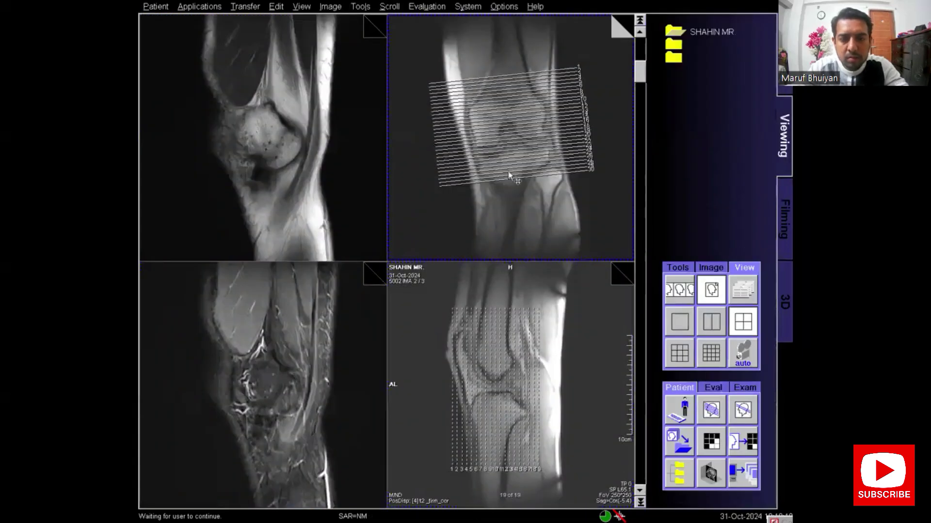
scroll(496, 161, "down", 8)
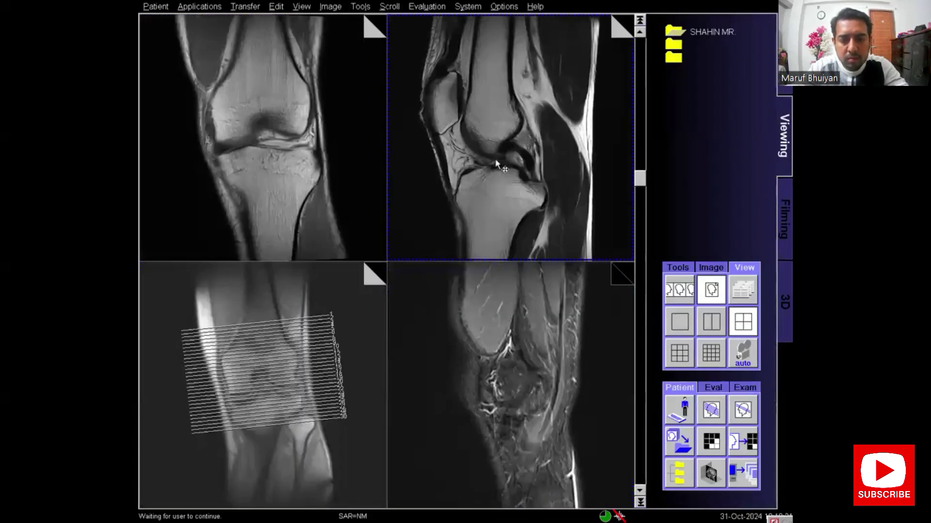
scroll(496, 159, "down", 8)
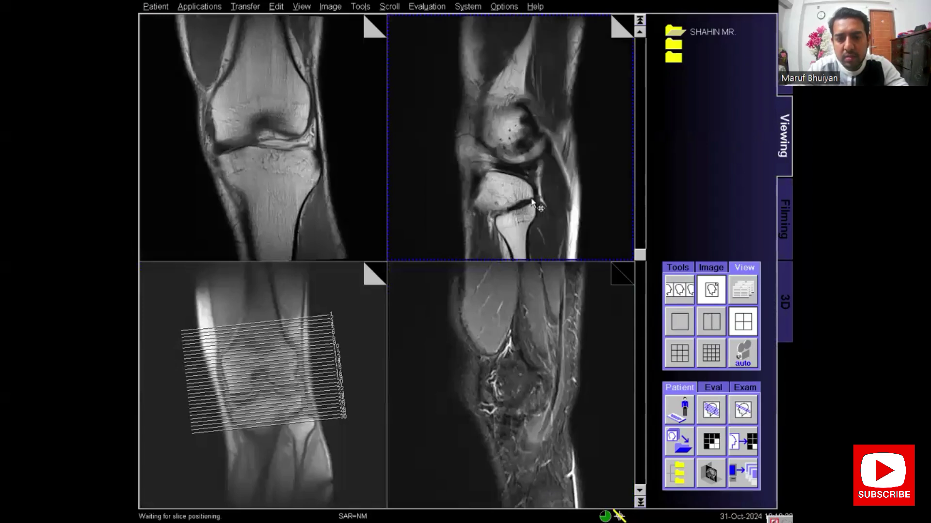
scroll(531, 199, "up", 5)
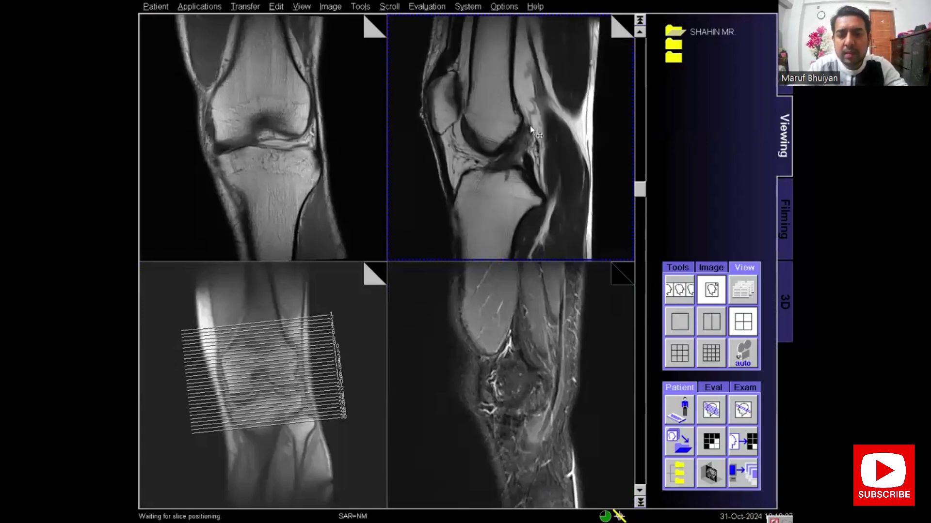
scroll(514, 159, "down", 1)
scroll(514, 157, "up", 3)
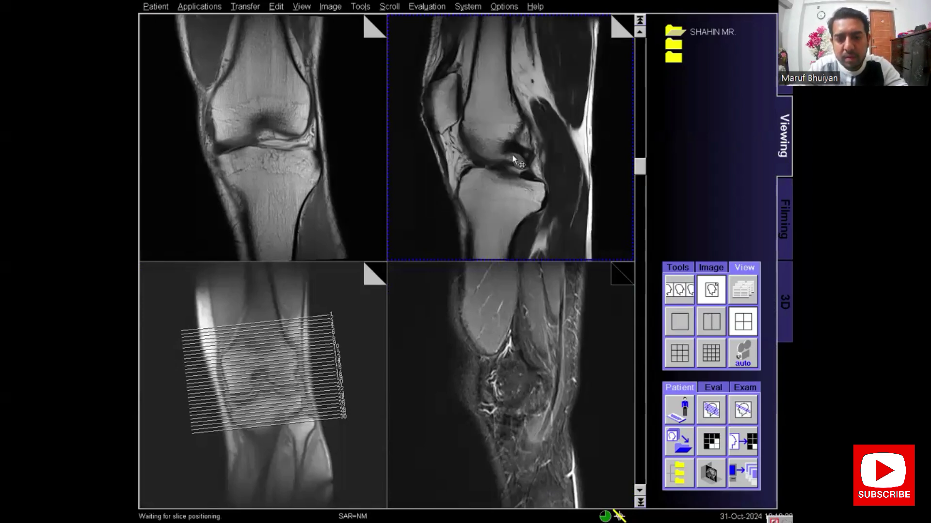
scroll(512, 154, "down", 1)
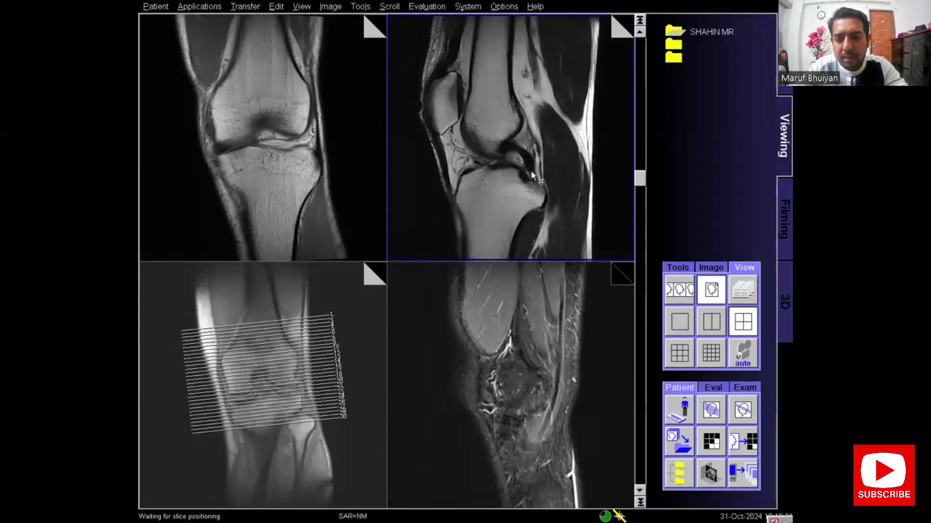
scroll(522, 144, "up", 2)
scroll(523, 145, "down", 3)
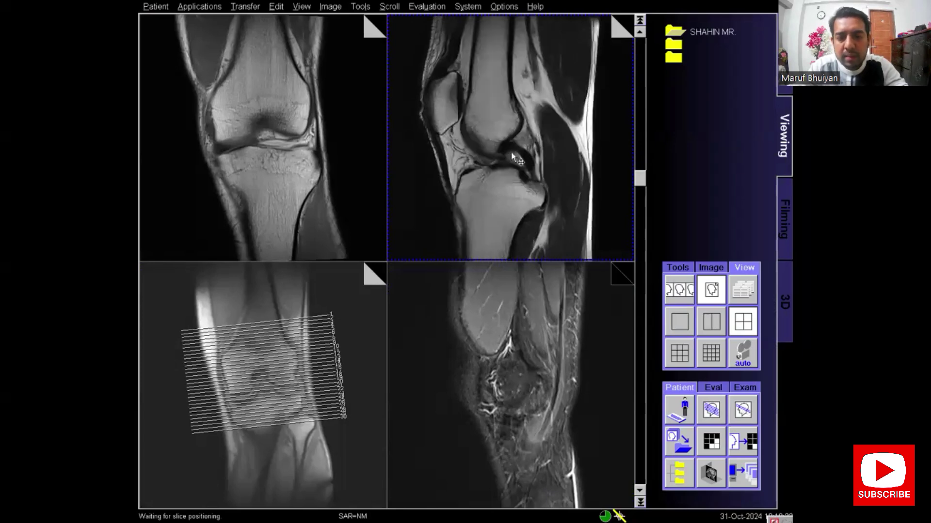
Step: Copy the whole sagittal series to the film sheet together with its slice position display on the coronal localizer
left_click(497, 151)
right_click(497, 154)
left_click(516, 156)
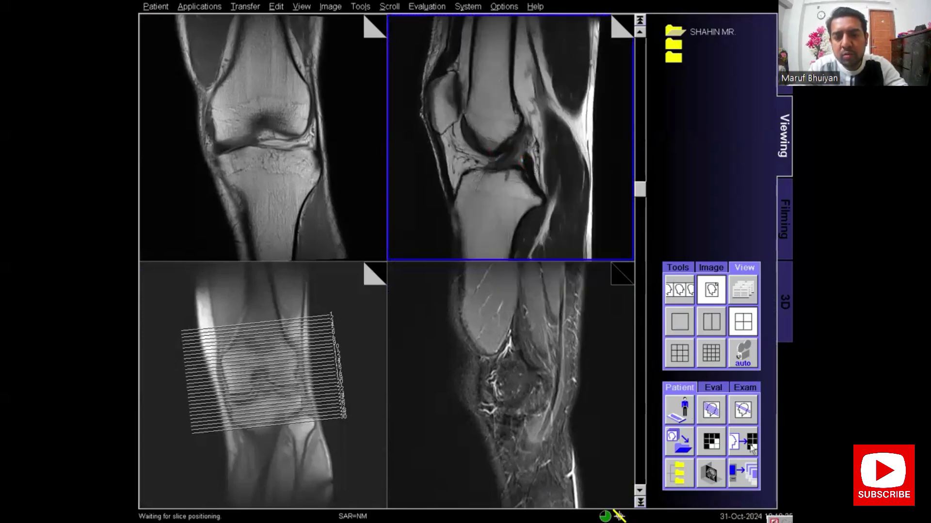
left_click(669, 411)
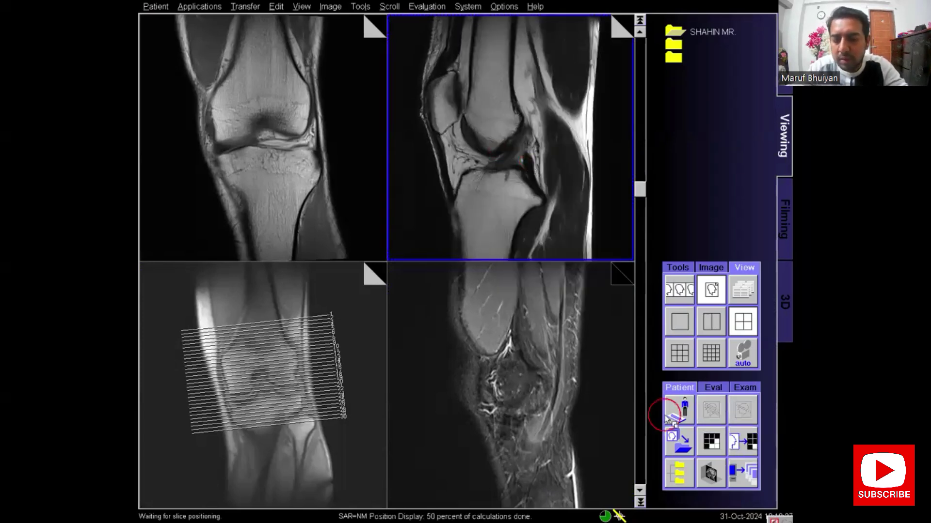
scroll(579, 414, "up", 2)
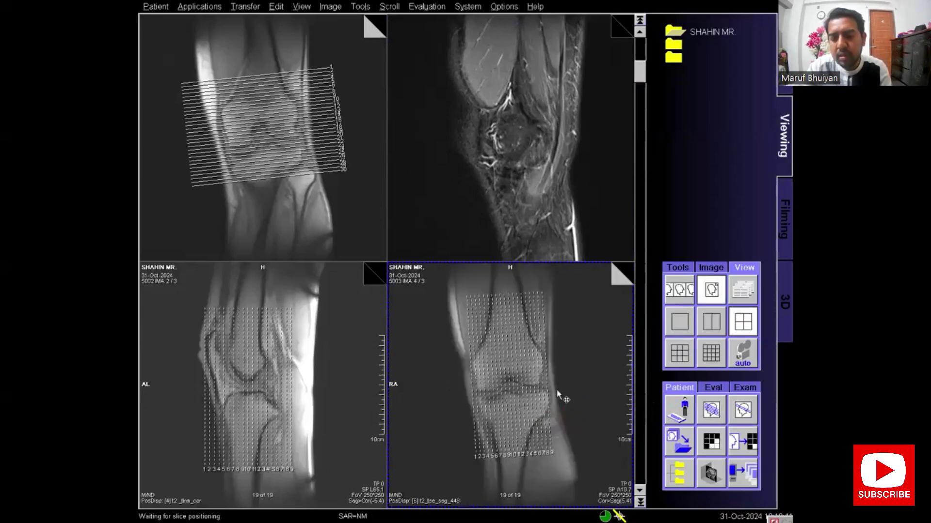
Step: Turn off the reference image for all sagittal images on the film sheet and display customized text on them
left_click(784, 219)
left_click(559, 264)
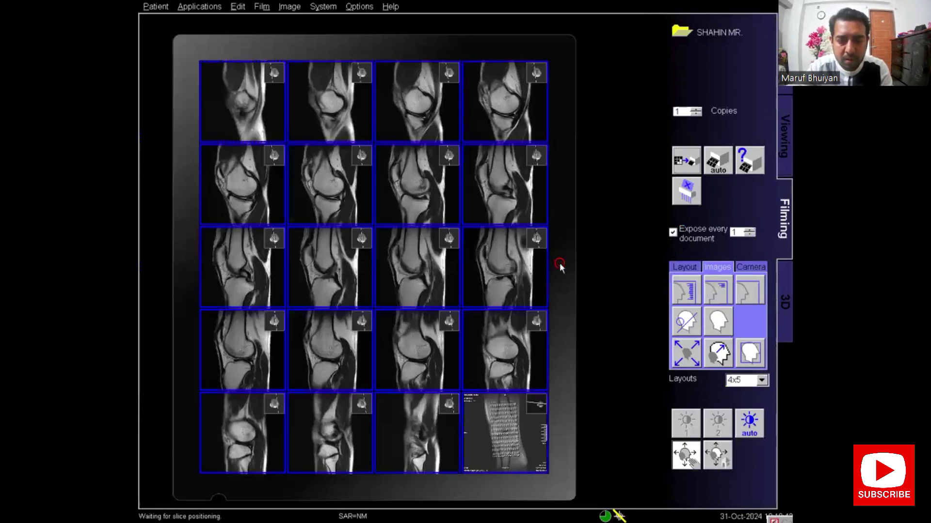
right_click(560, 265)
left_click(573, 376)
left_click(335, 324)
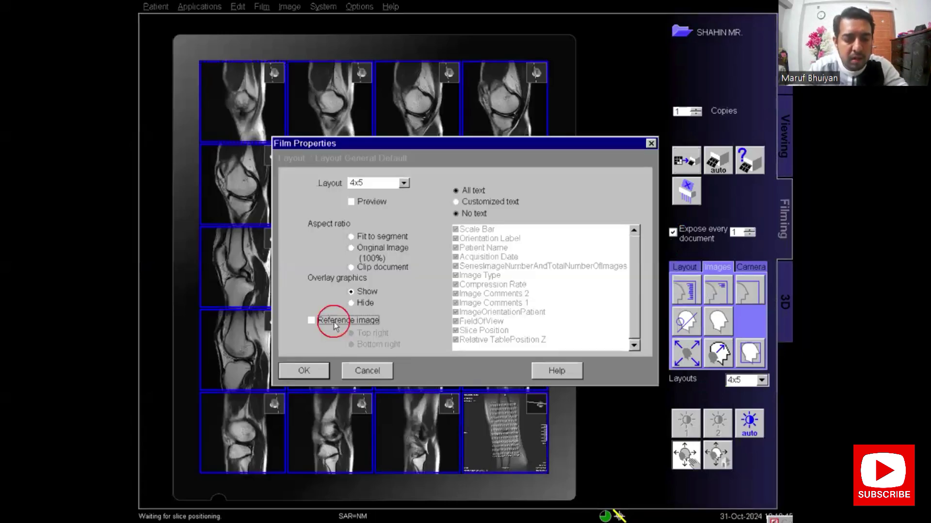
left_click(318, 373)
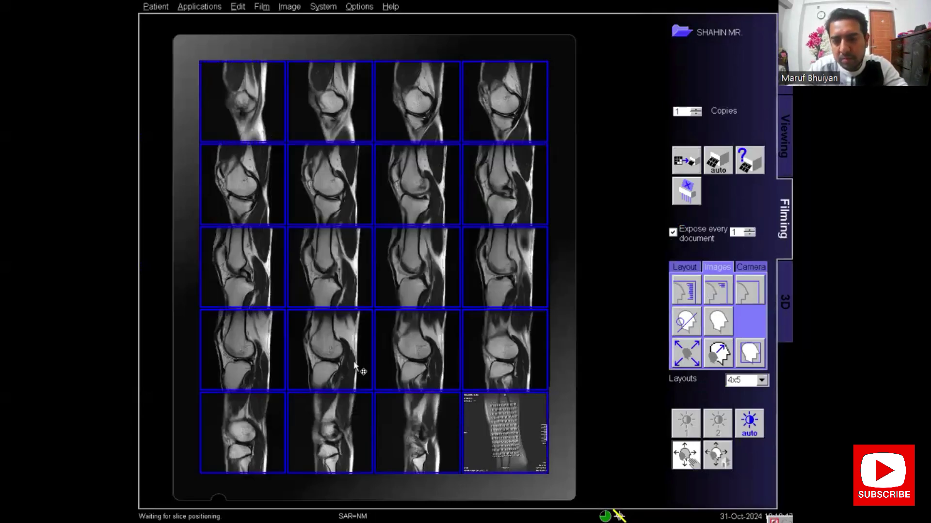
left_click(711, 293)
Step: Adjust the brightness and contrast of the filmed sagittal series and show all text on its first image
left_click_drag(437, 291, 440, 303)
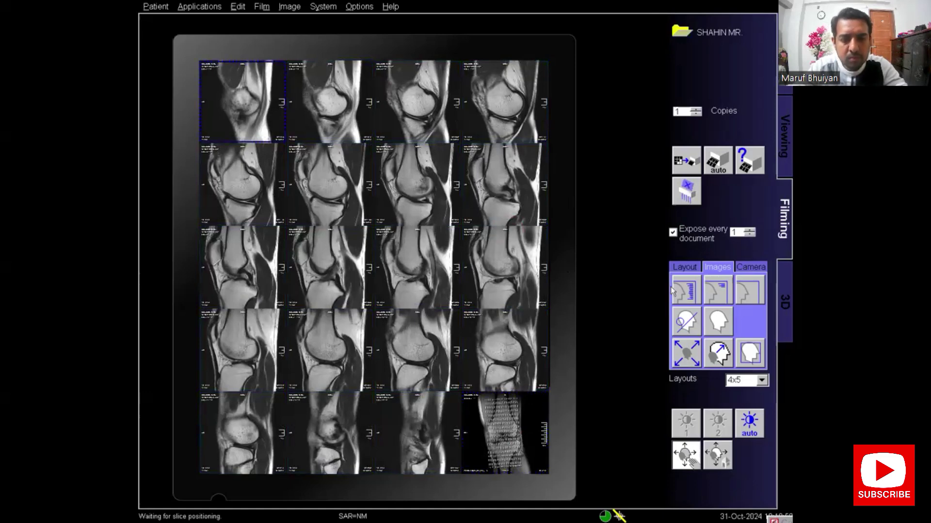
right_click(400, 257)
left_click(438, 312)
left_click_drag(340, 301, 451, 286)
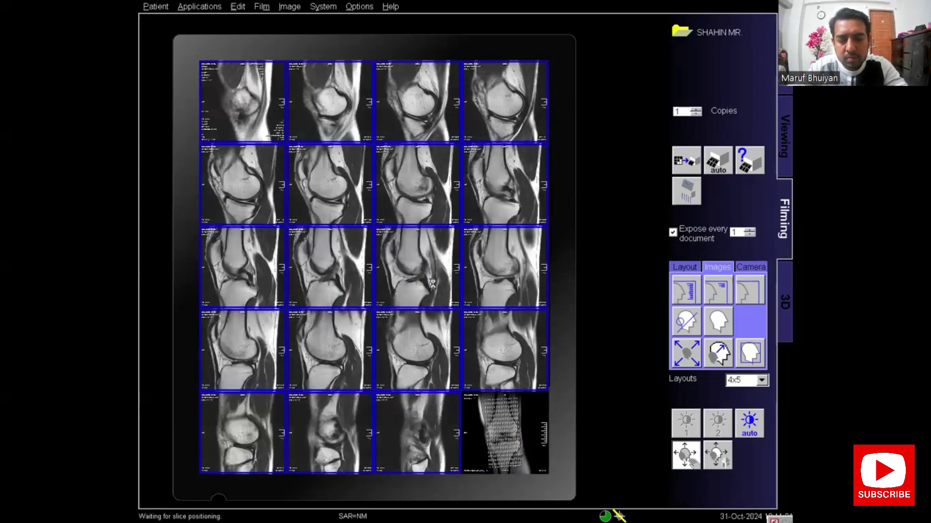
left_click(234, 115)
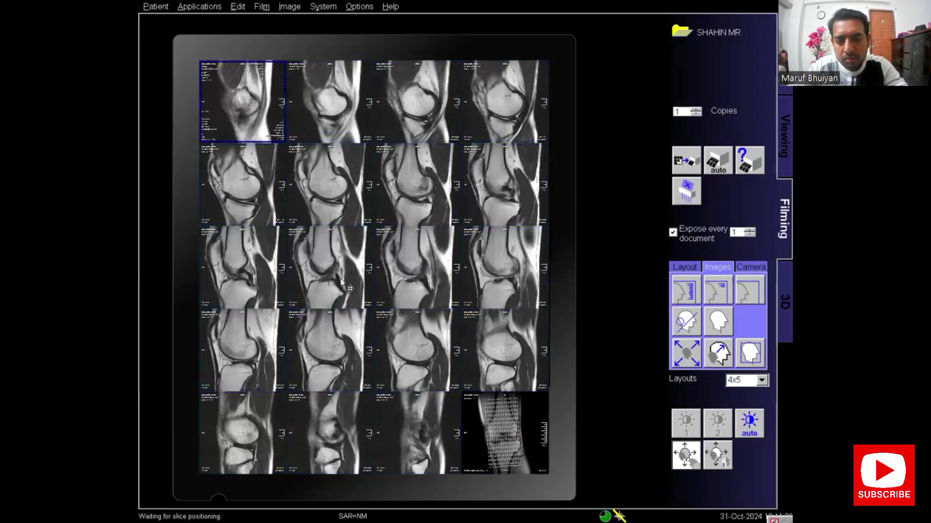
Step: Print the finished sagittal film sheet and scroll through the fat-suppressed sagittal knee series to its middle slices
left_click(686, 162)
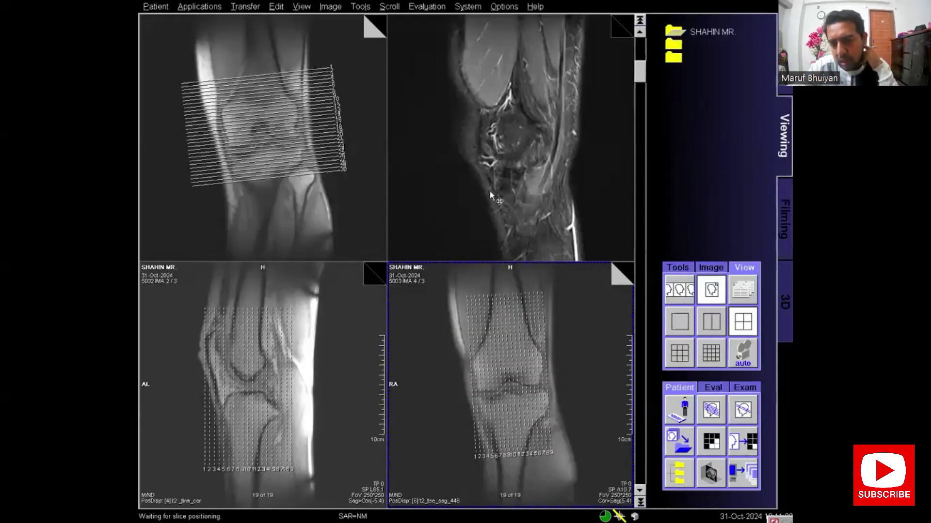
left_click(489, 190)
scroll(532, 178, "down", 2)
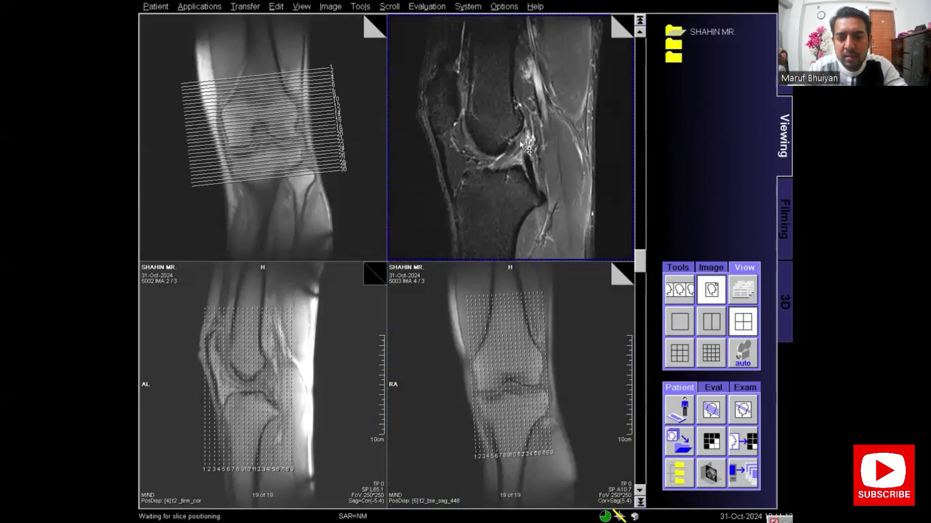
scroll(550, 181, "up", 2)
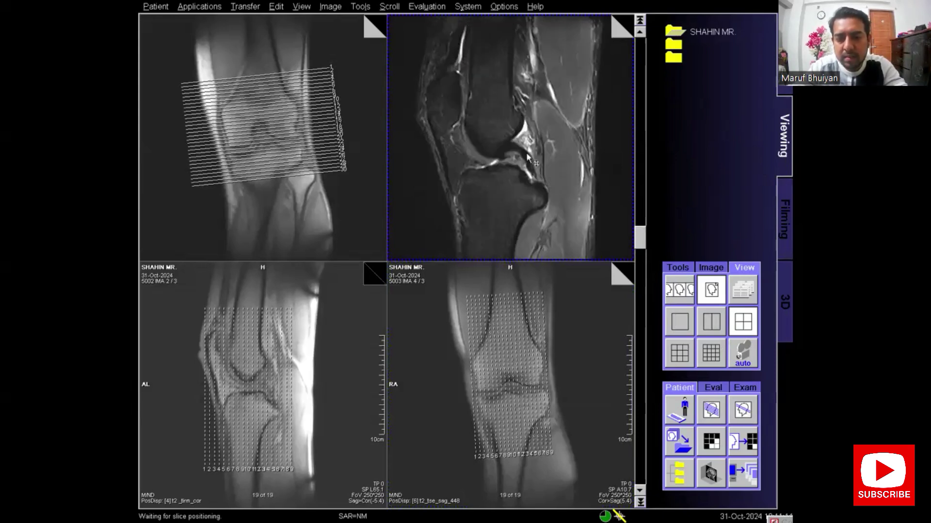
Step: Copy the whole fat-suppressed sagittal series to the film sheet together with the slice position display on the coronal localizer
right_click(503, 159)
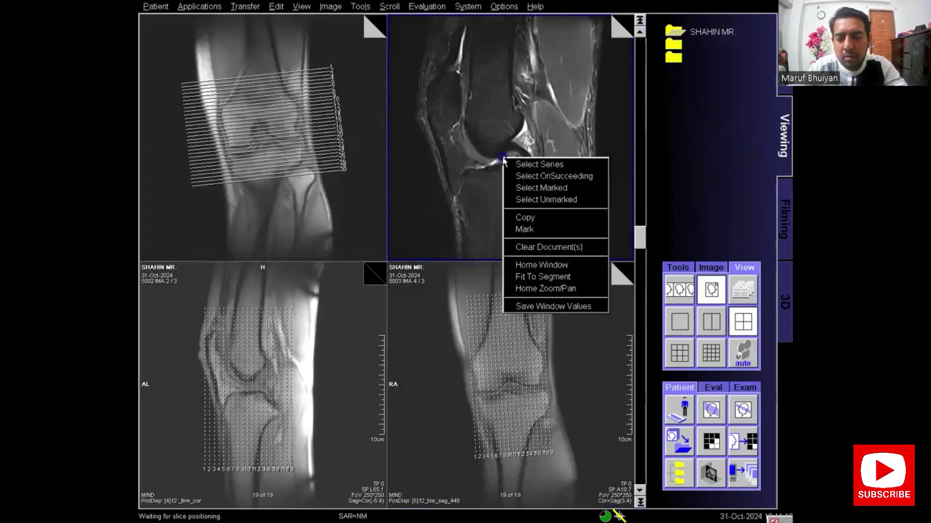
left_click(528, 165)
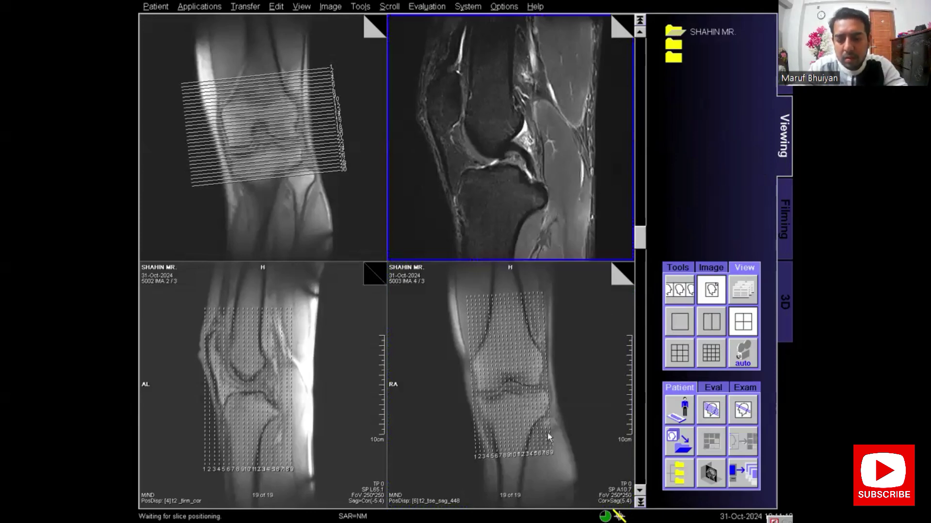
left_click(525, 410)
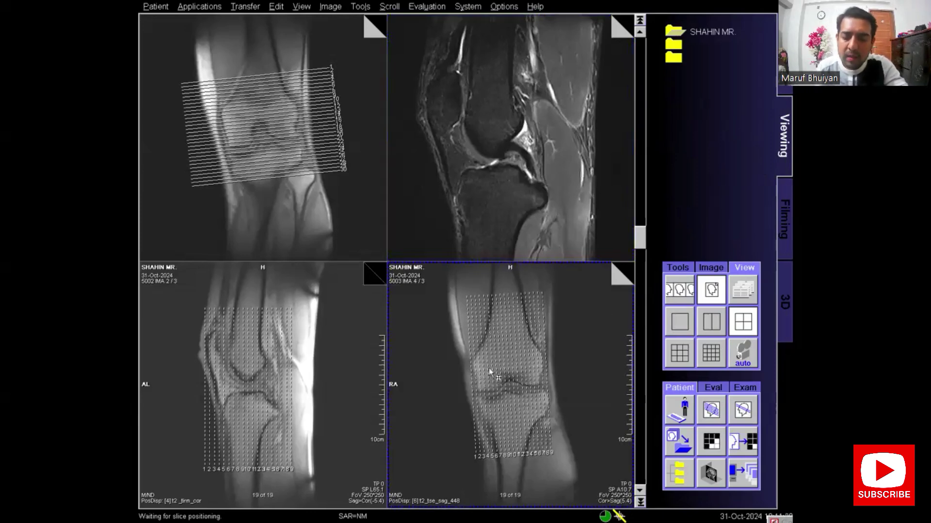
left_click(784, 219)
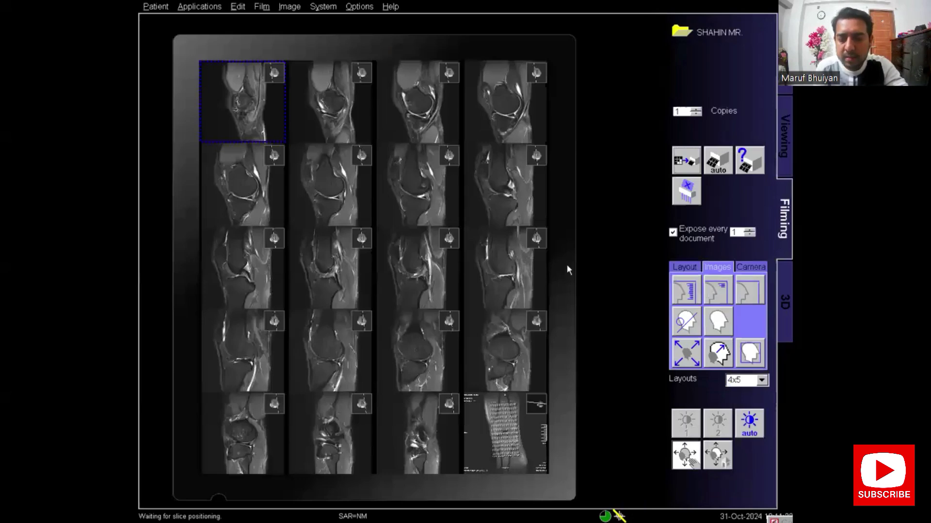
Step: Turn off the reference image for all fat-suppressed images on the film sheet and enlarge the knees within their segments
right_click(568, 270)
left_click(572, 383)
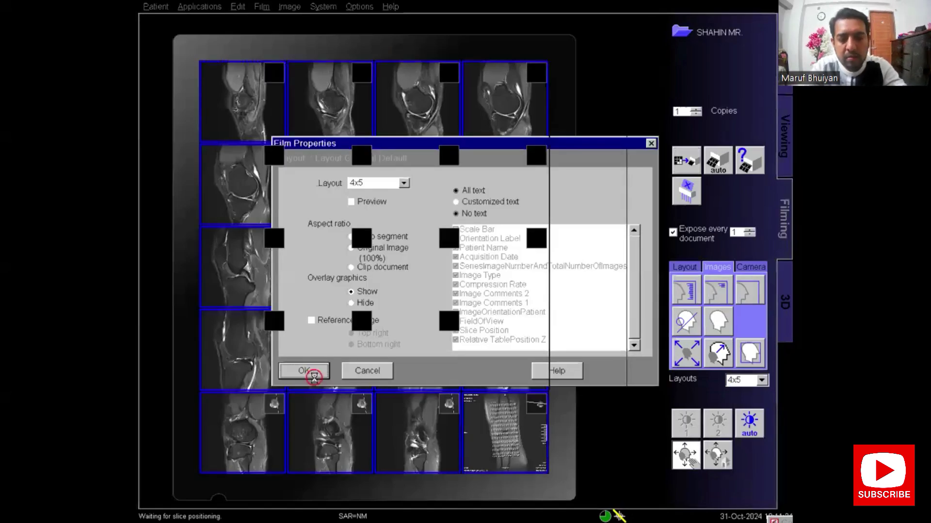
left_click(307, 371)
left_click_drag(423, 299, 428, 327)
left_click(423, 279)
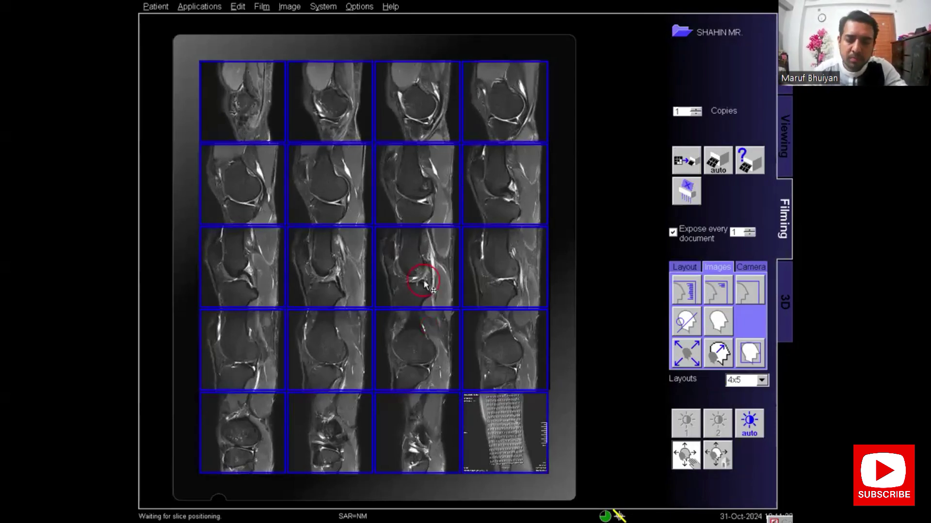
Step: Show all text on the first fat-suppressed sagittal image and print the film sheet
left_click(250, 118)
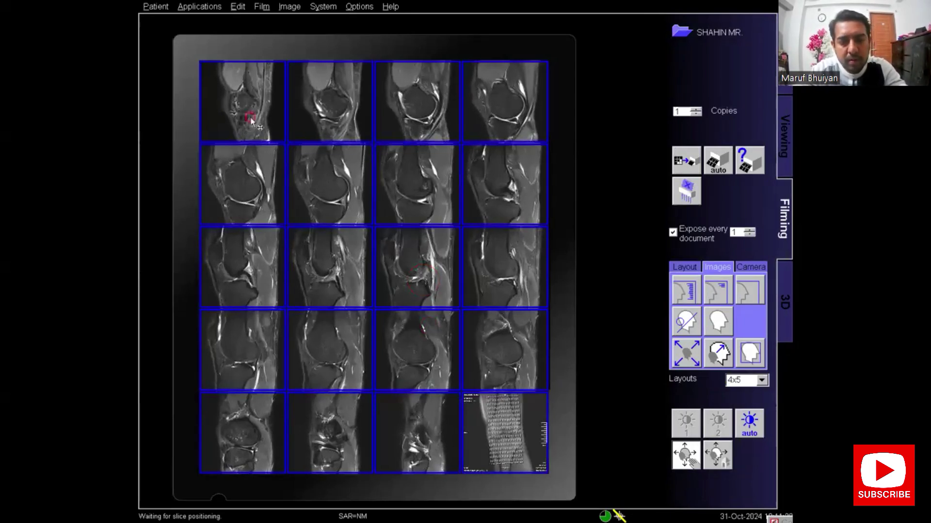
left_click(514, 443)
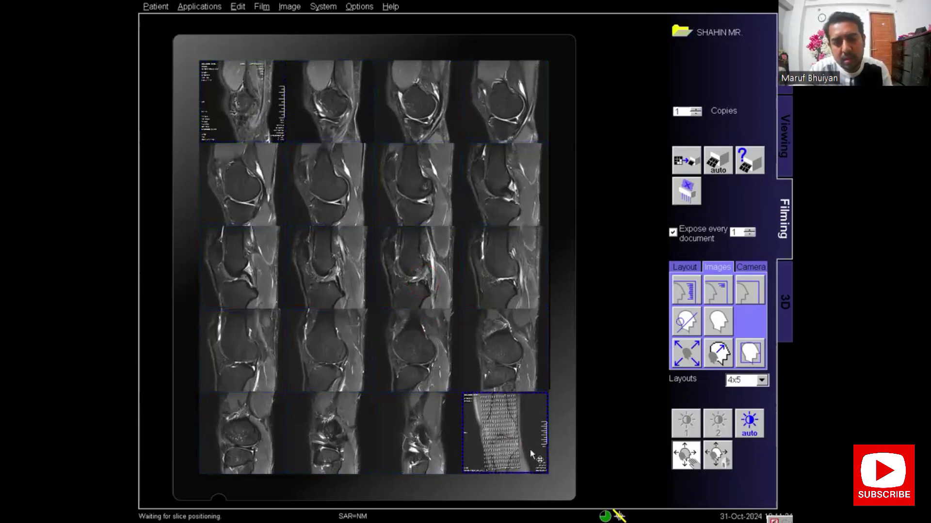
right_click(406, 255)
left_click(441, 302)
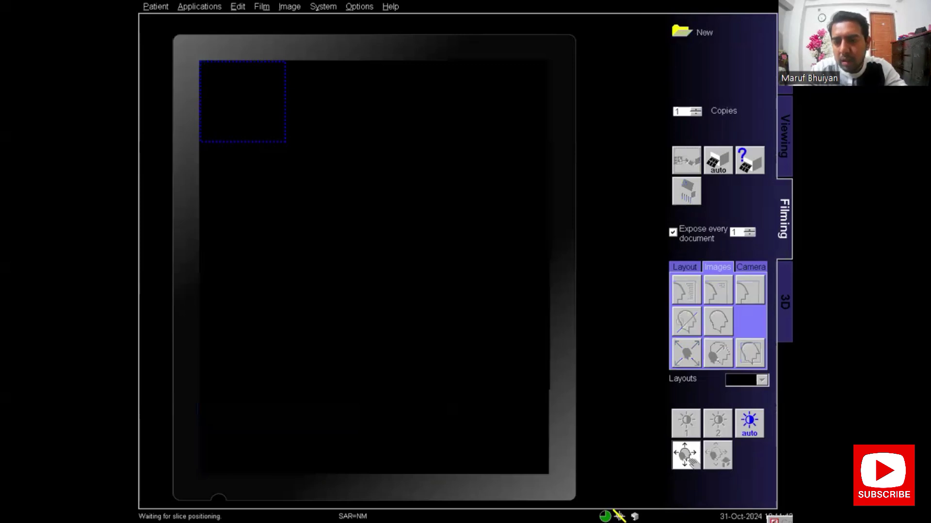
Step: Leave the film sheet and bring up the newly acquired proton-density sagittal knee series at its middle slices
left_click(784, 55)
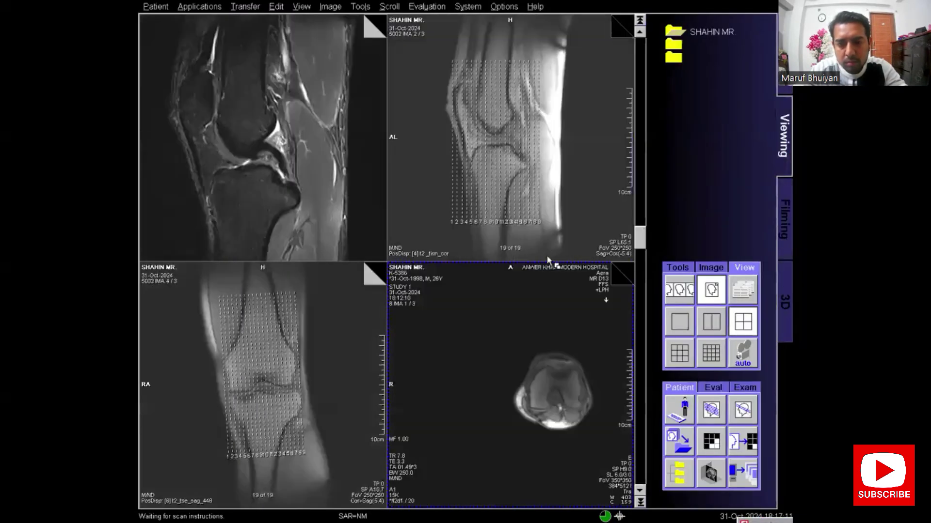
key("Down")
key("Down")
double_click(502, 173)
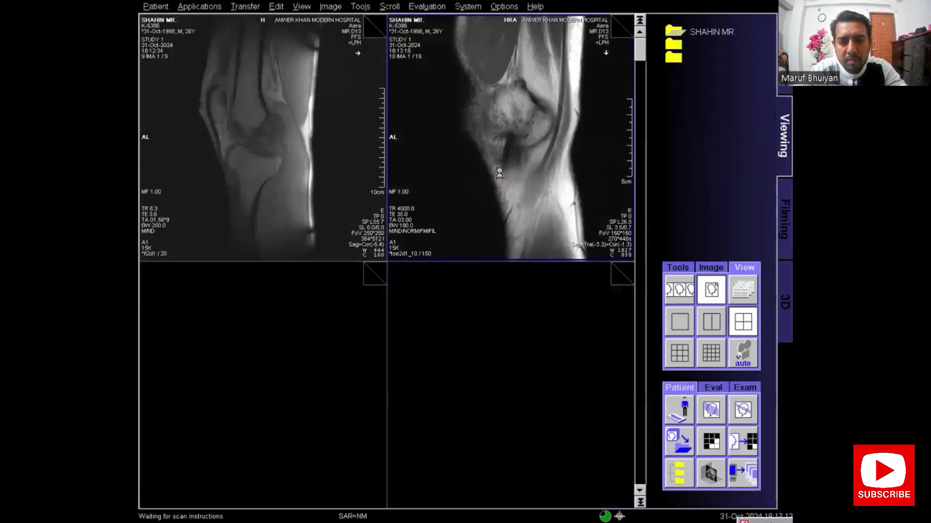
scroll(500, 173, "down", 8)
scroll(496, 179, "down", 1)
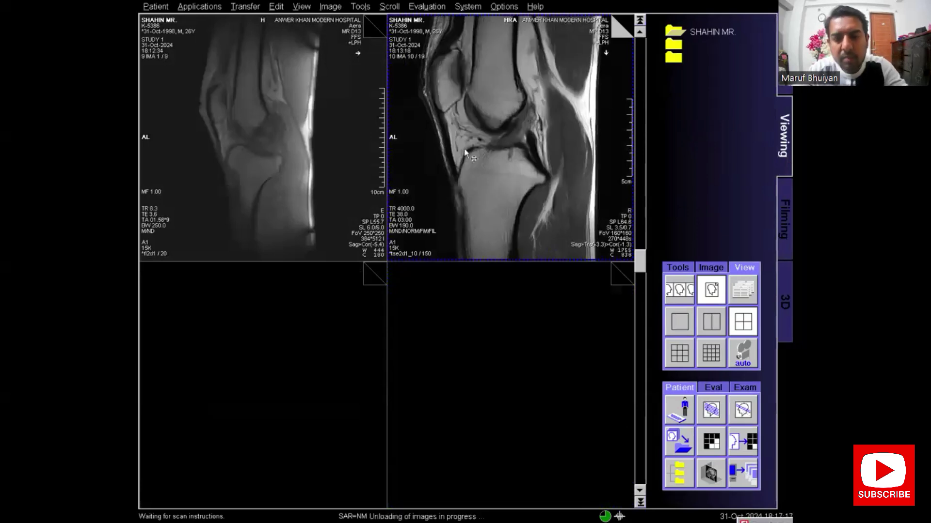
Step: Hide all text on the displayed images and examine the proton-density sagittal slices through the knee joint
left_click(301, 6)
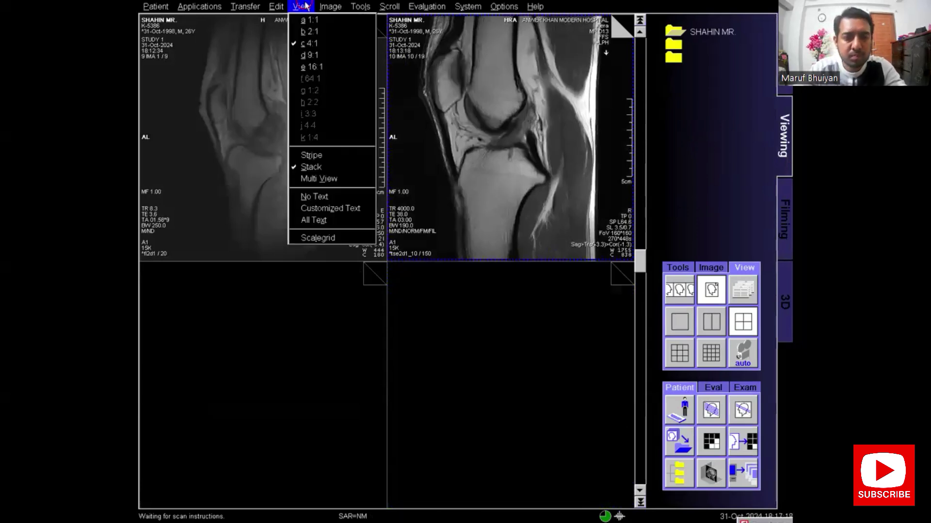
left_click(329, 198)
left_click(530, 252)
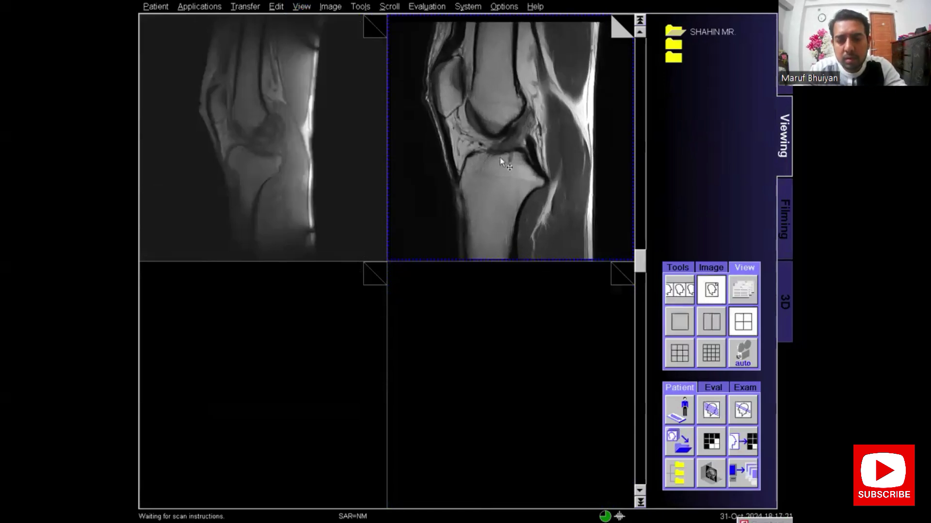
scroll(501, 169, "down", 5)
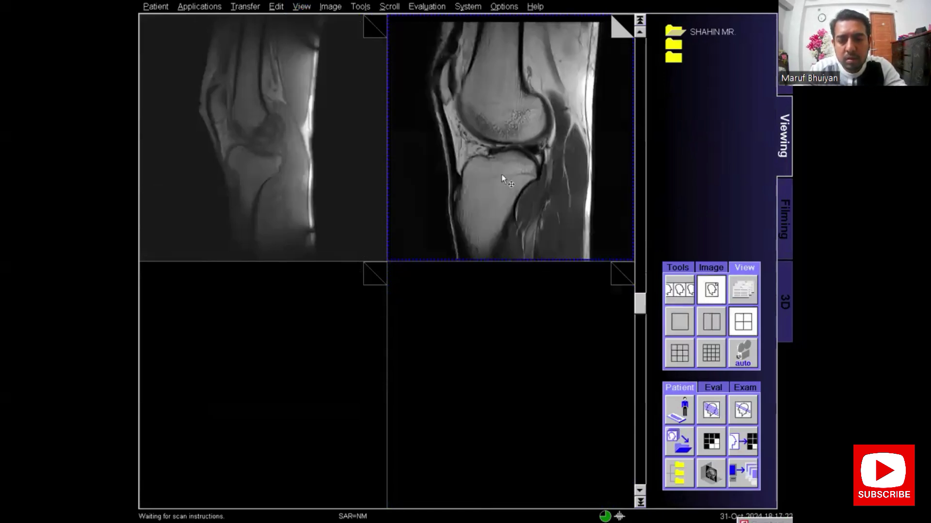
scroll(502, 172, "up", 5)
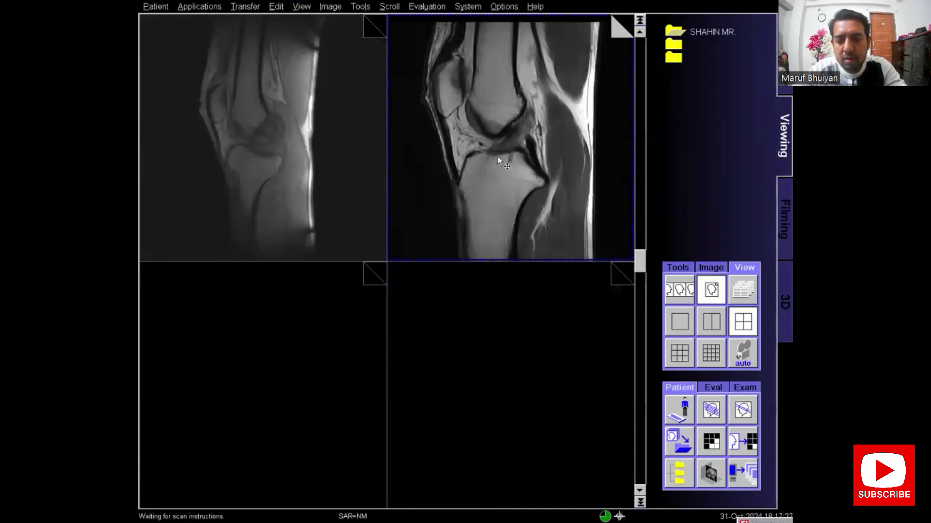
Step: Create a slice position display for the whole proton-density sagittal series and show it on the coronal localizer
right_click(493, 149)
left_click(511, 158)
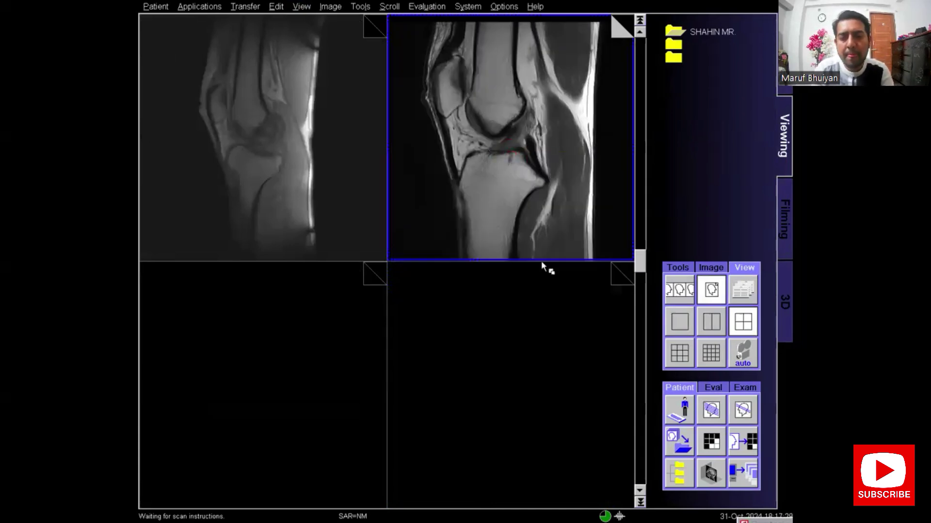
left_click(711, 412)
left_click(299, 412)
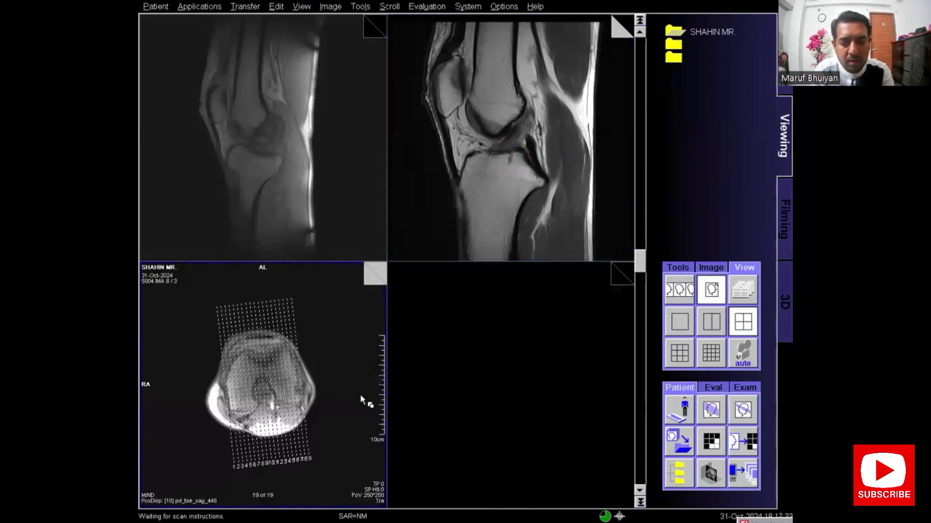
left_click(377, 395)
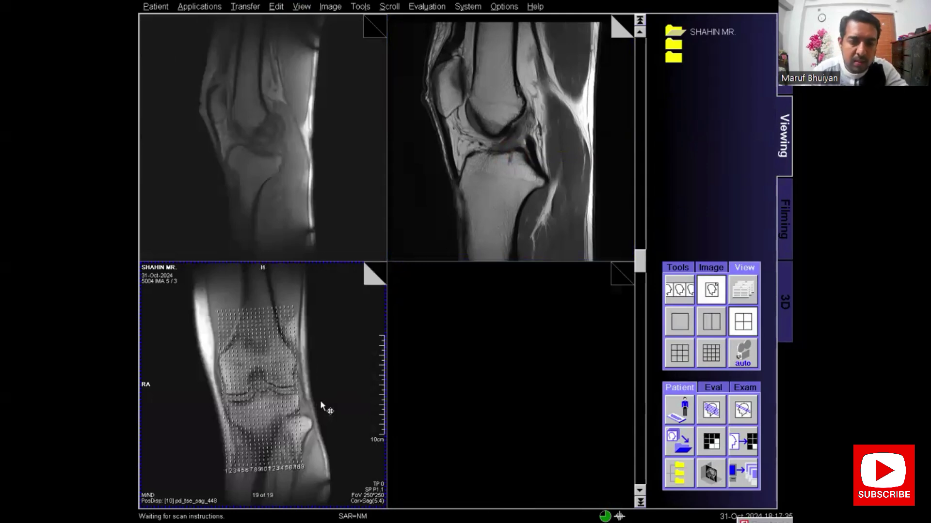
Step: Transfer the proton-density sagittal series and its coronal position display to the film sheet, and show all text on the first image
left_click(782, 218)
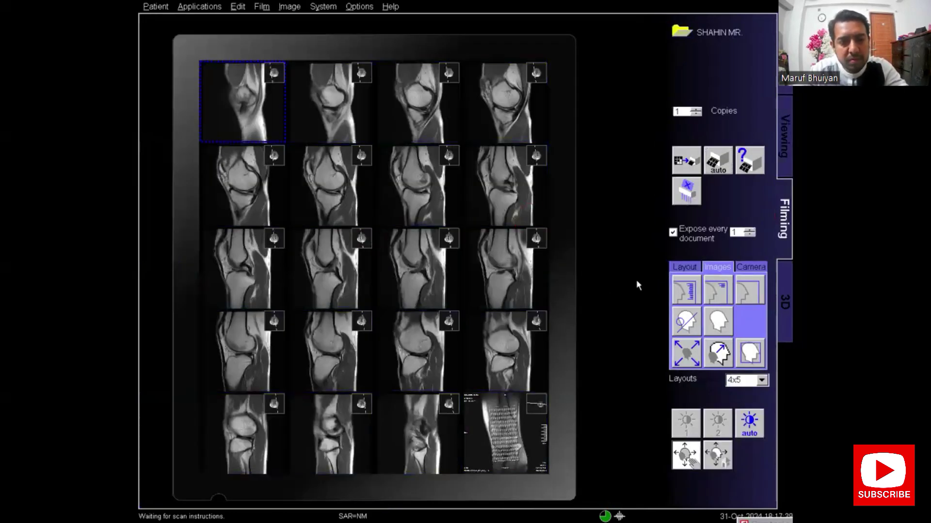
left_click(686, 290)
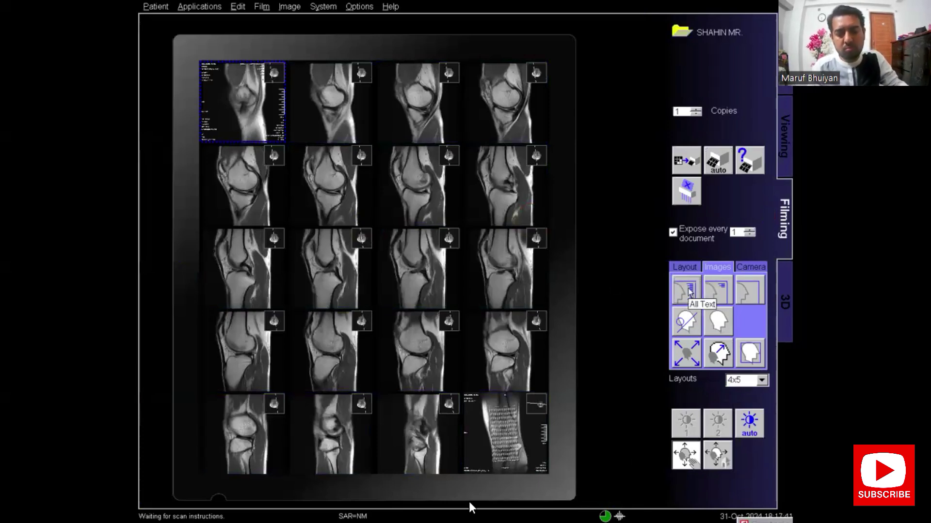
mouse_move(470, 505)
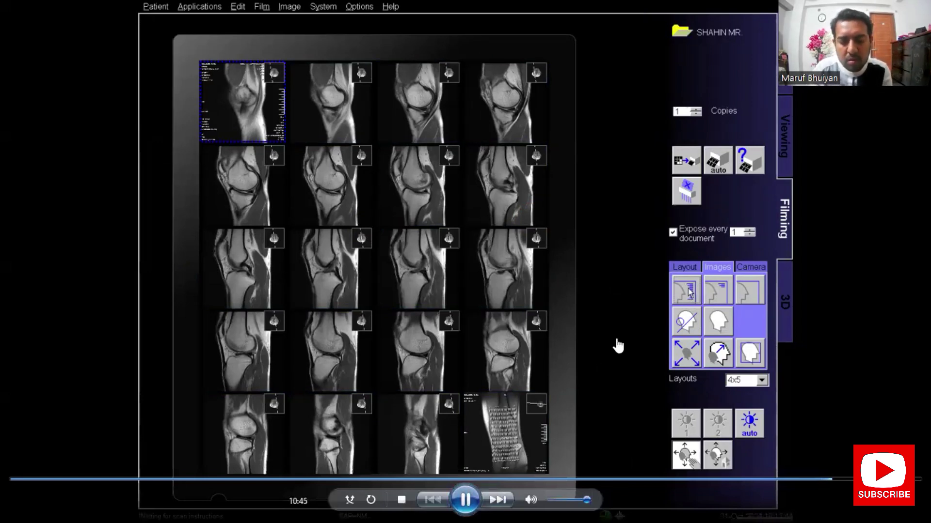
left_click(465, 506)
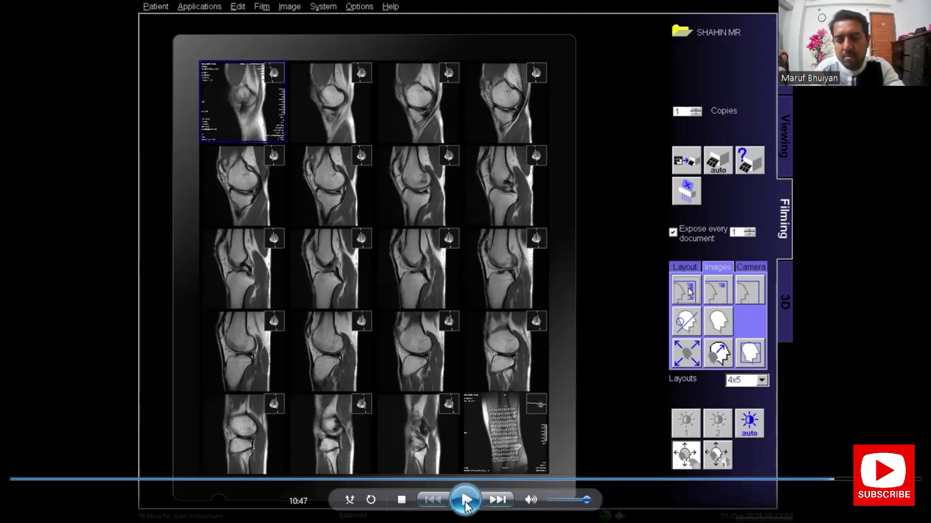
left_click(466, 504)
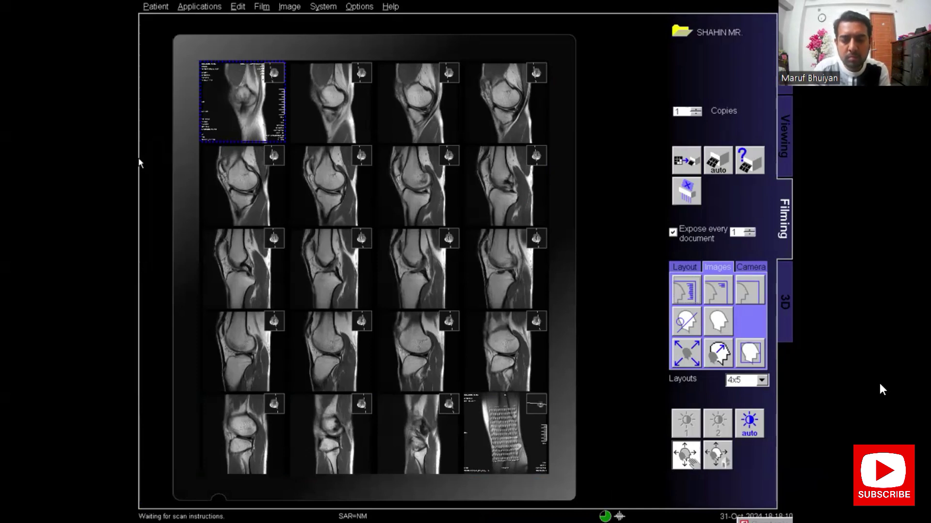
mouse_move(882, 390)
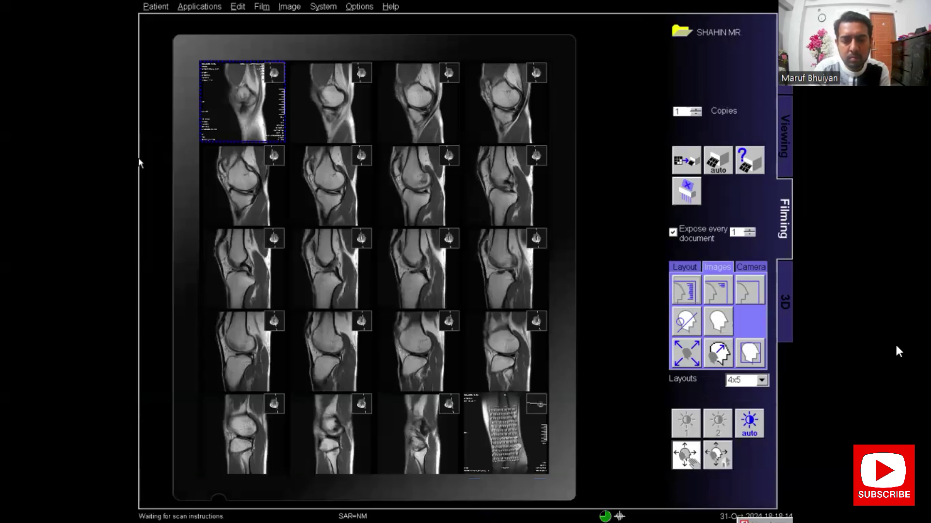
mouse_move(868, 332)
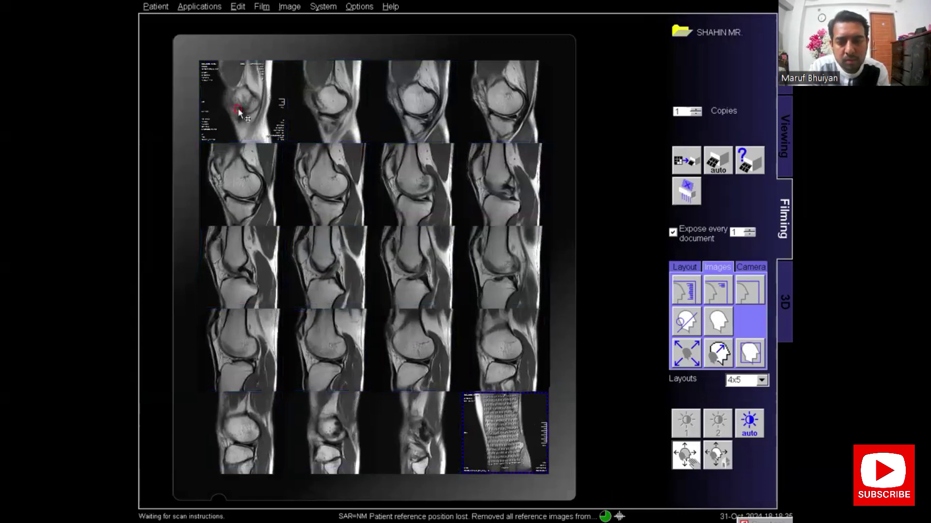
Step: Select the whole sagittal series on the film sheet and adjust the contrast and position of its images within their segments
right_click(411, 269)
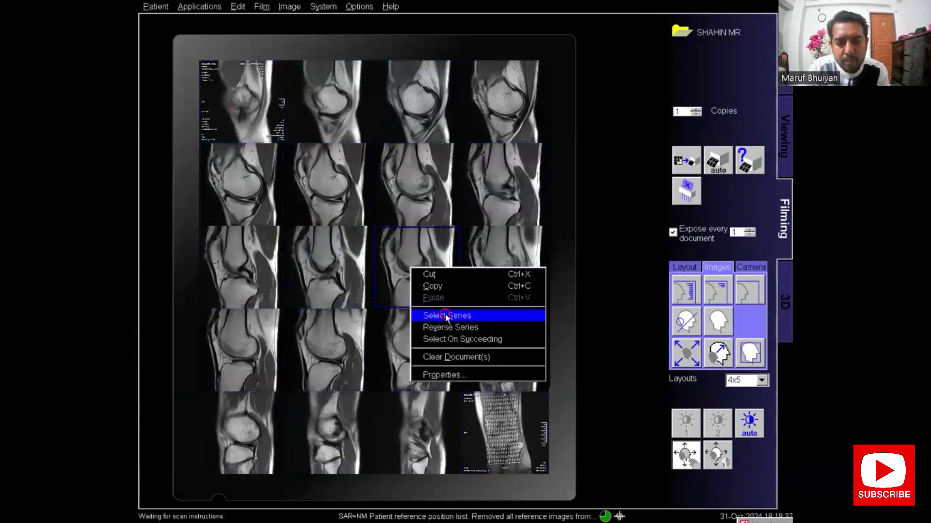
left_click(446, 315)
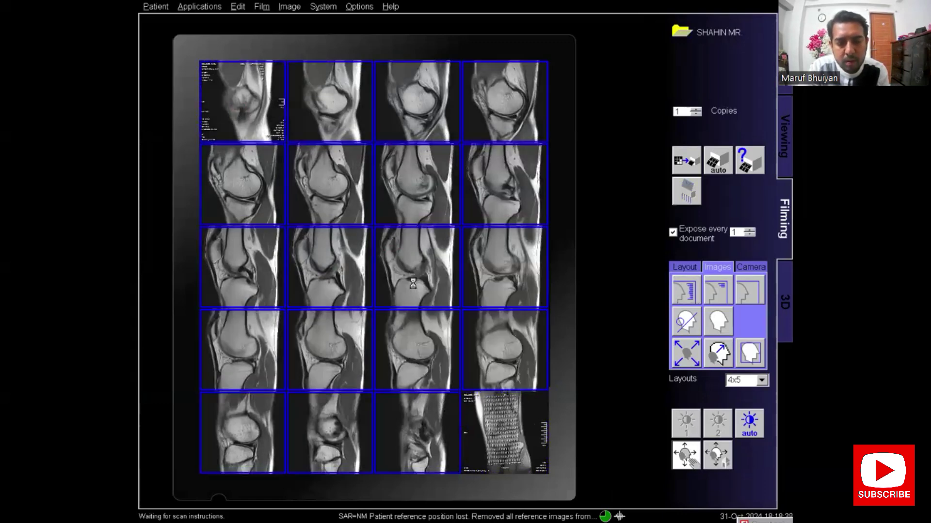
left_click_drag(444, 289, 447, 303)
left_click(439, 292)
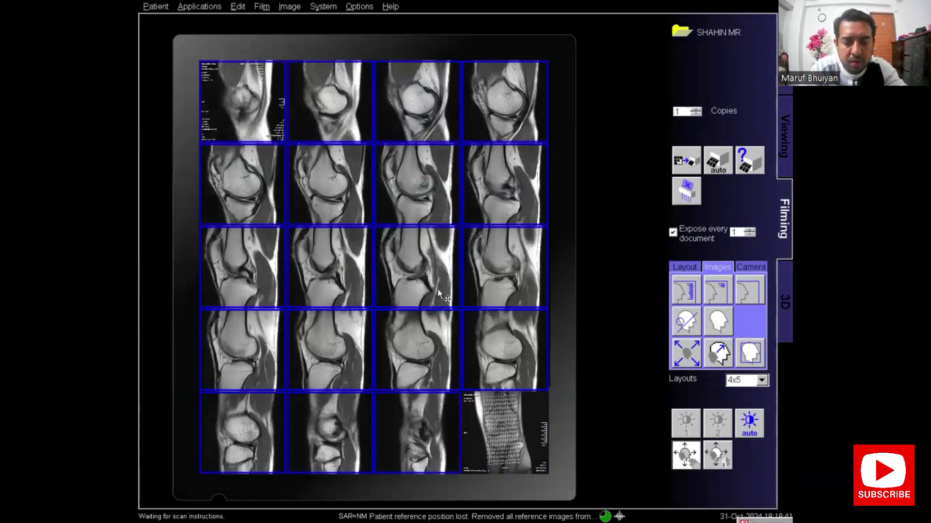
left_click_drag(452, 291, 353, 300)
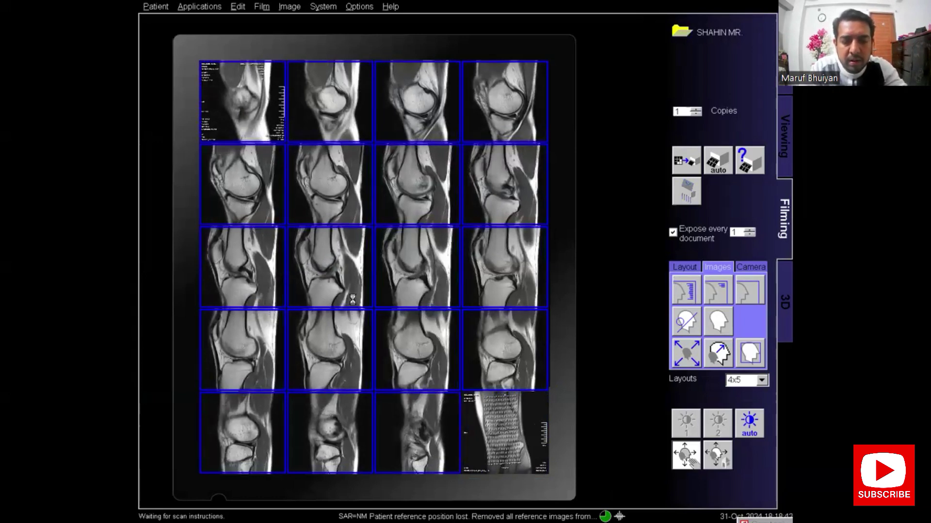
left_click(328, 283)
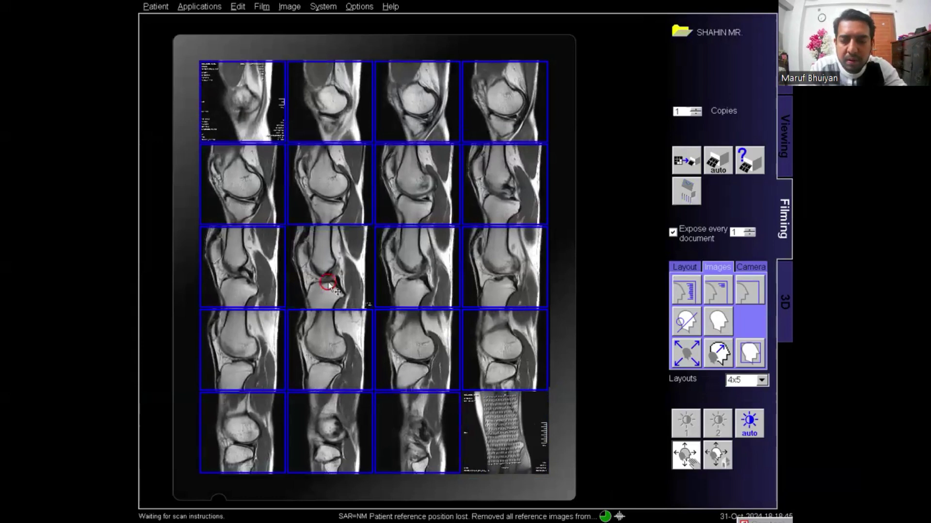
left_click_drag(328, 283, 331, 280)
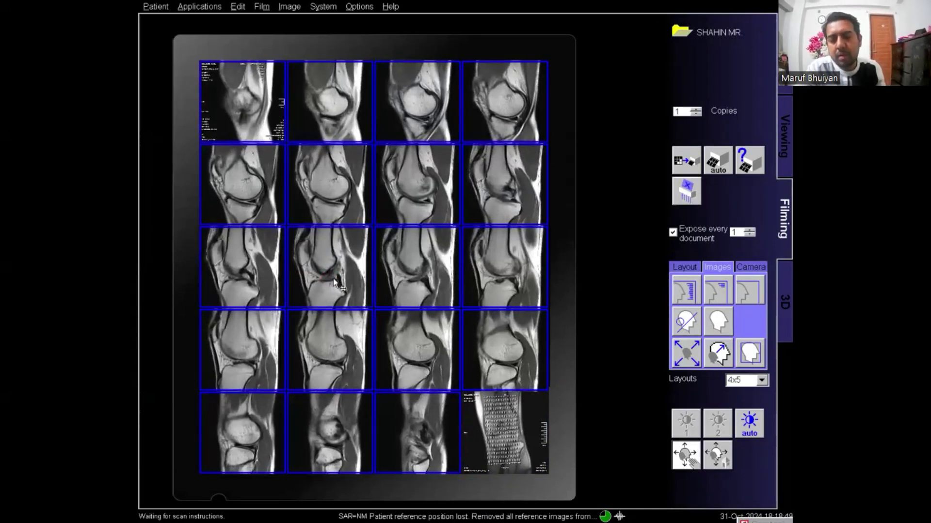
Step: Print the proton-density sagittal film sheet and return to the examination workspace with the knee protocol
left_click(224, 114)
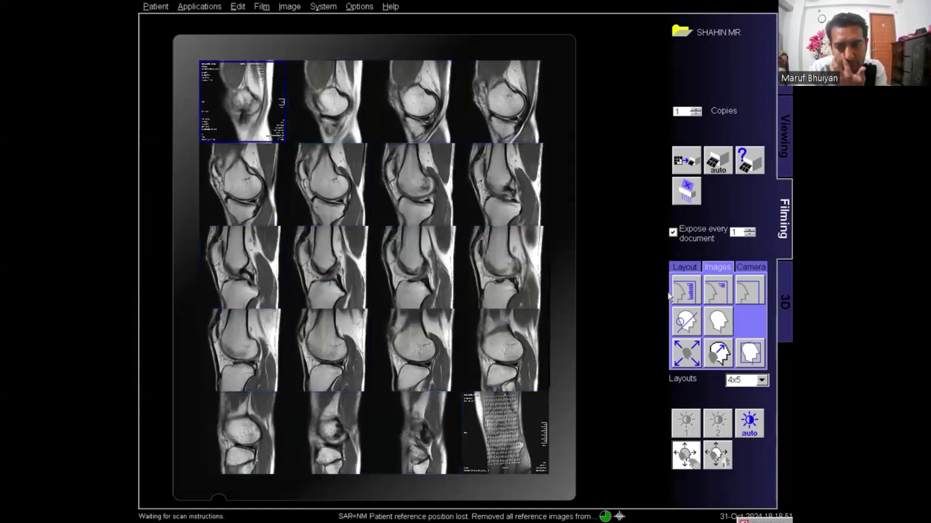
left_click(684, 159)
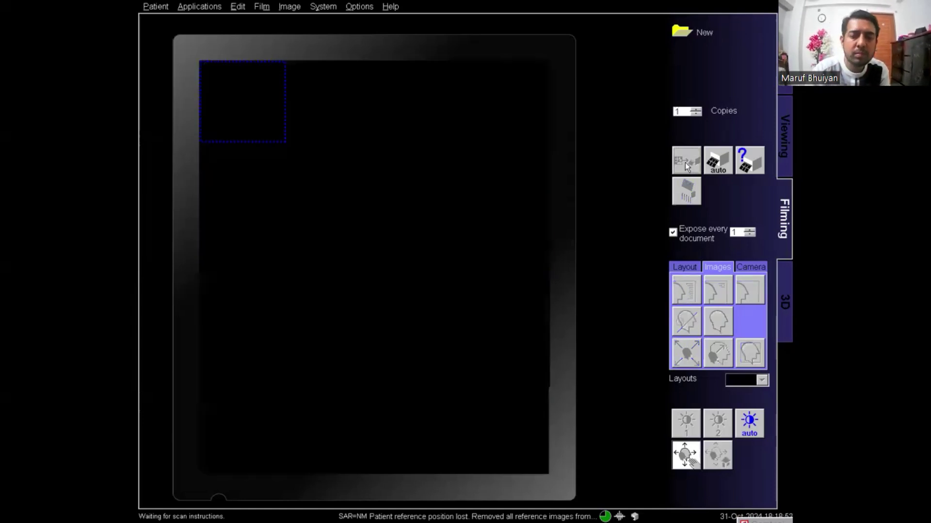
left_click(785, 58)
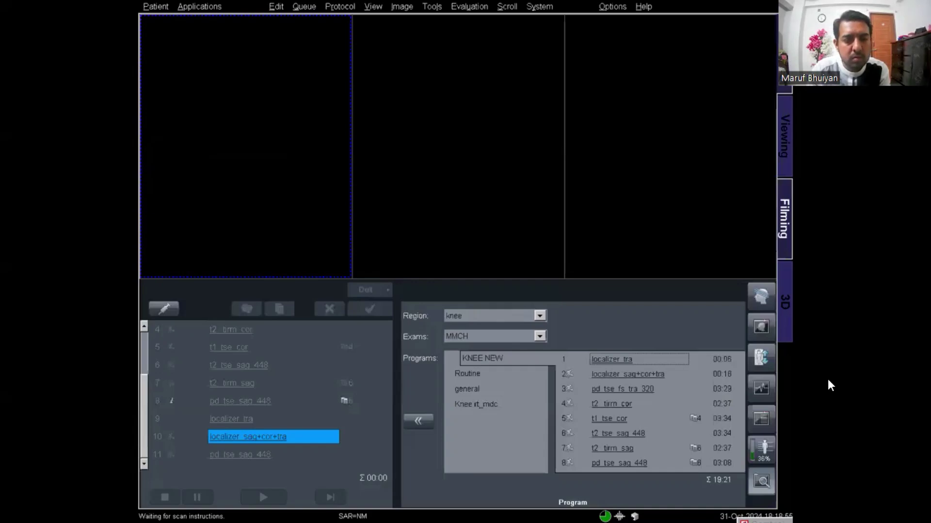